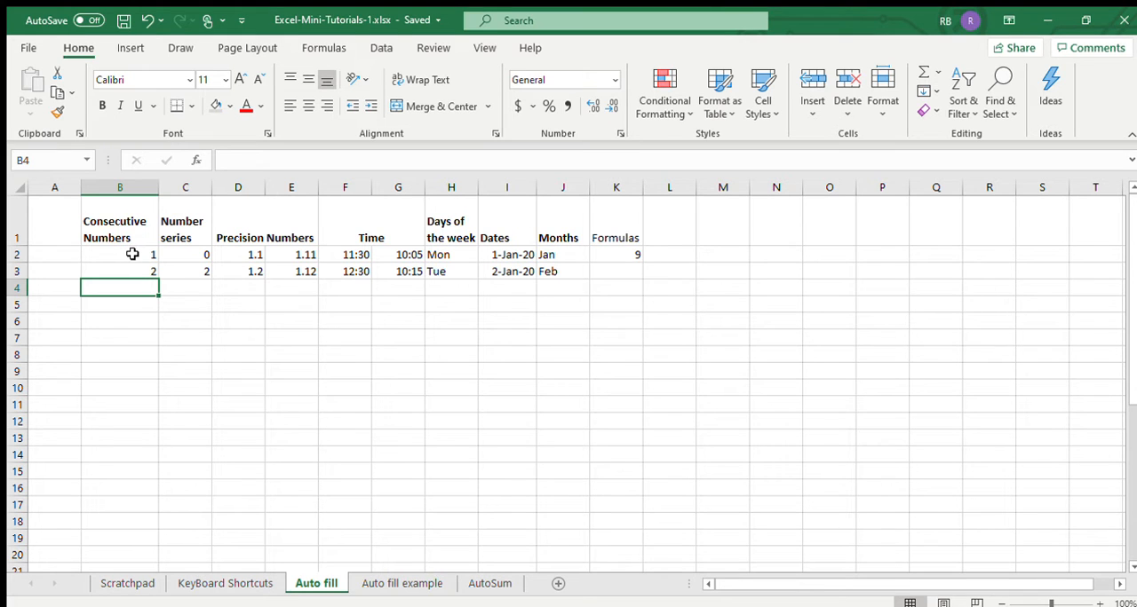
# - Auto fill the Consecutive Numbers series from its two starting values in B2:B3 down to row 18
pyautogui.click(136, 254)
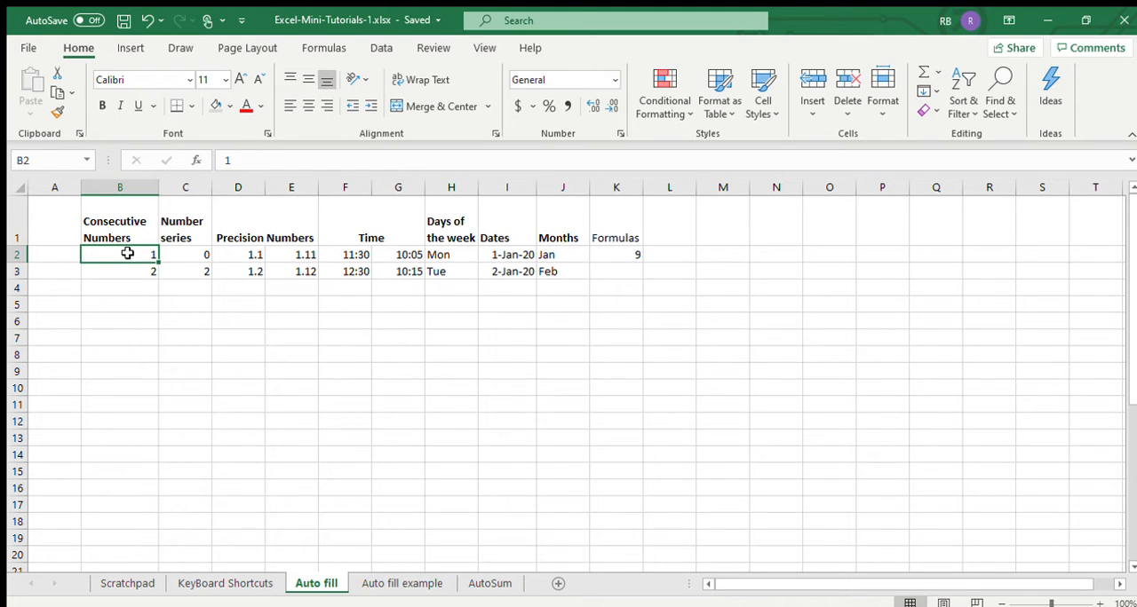
pyautogui.moveTo(127, 254); pyautogui.dragTo(124, 271)
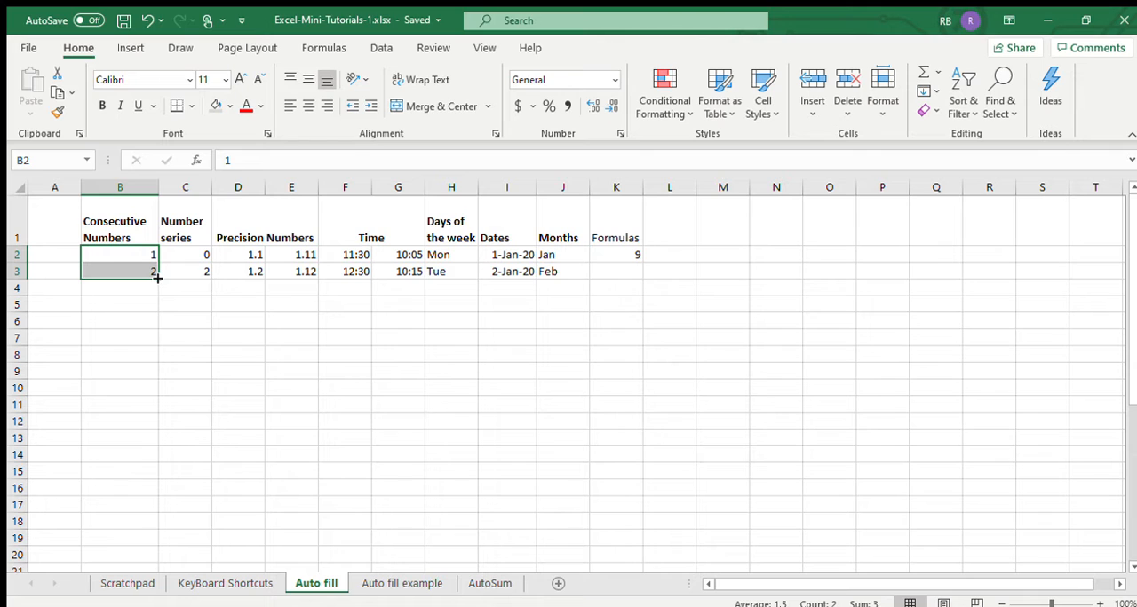
pyautogui.moveTo(158, 278); pyautogui.dragTo(153, 527)
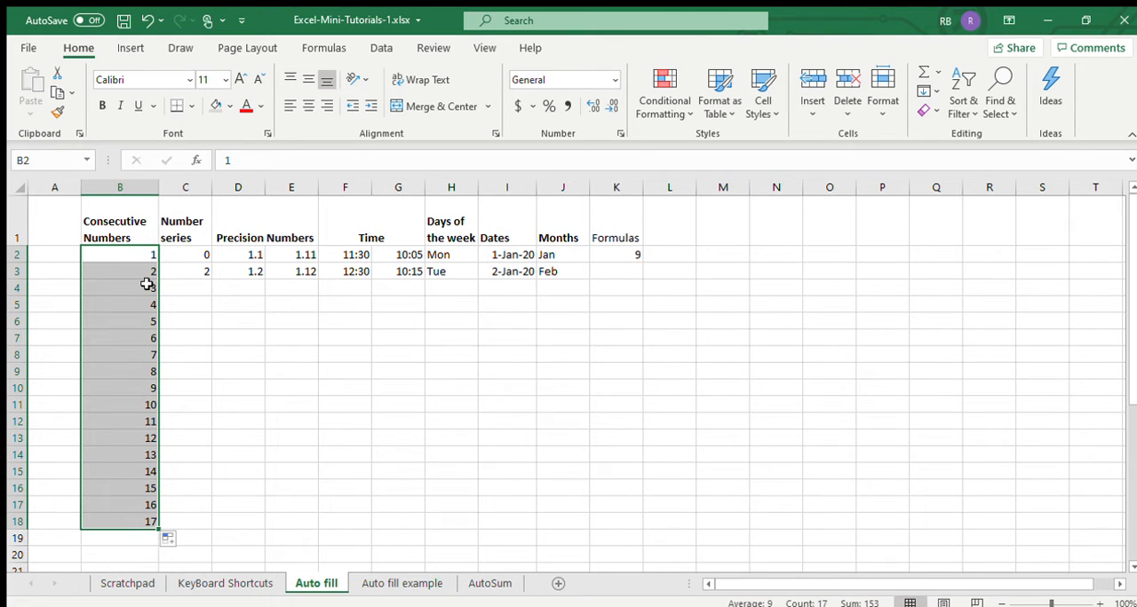
# - Auto fill the Number series column from its starting values 0 and 2 down to row 18
pyautogui.click(189, 254)
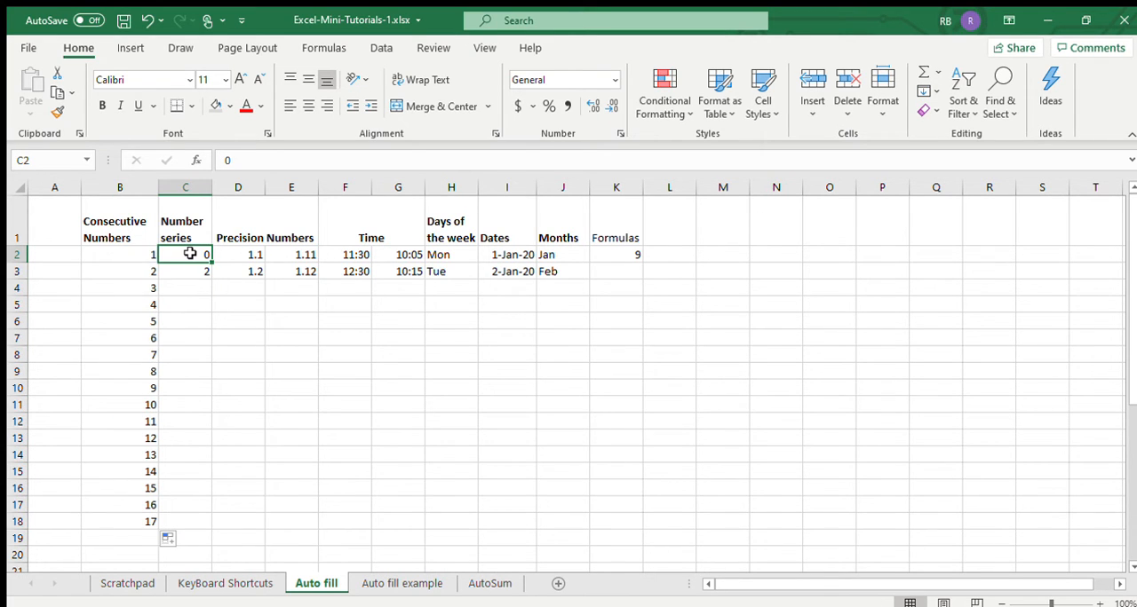
pyautogui.moveTo(189, 254); pyautogui.dragTo(187, 270)
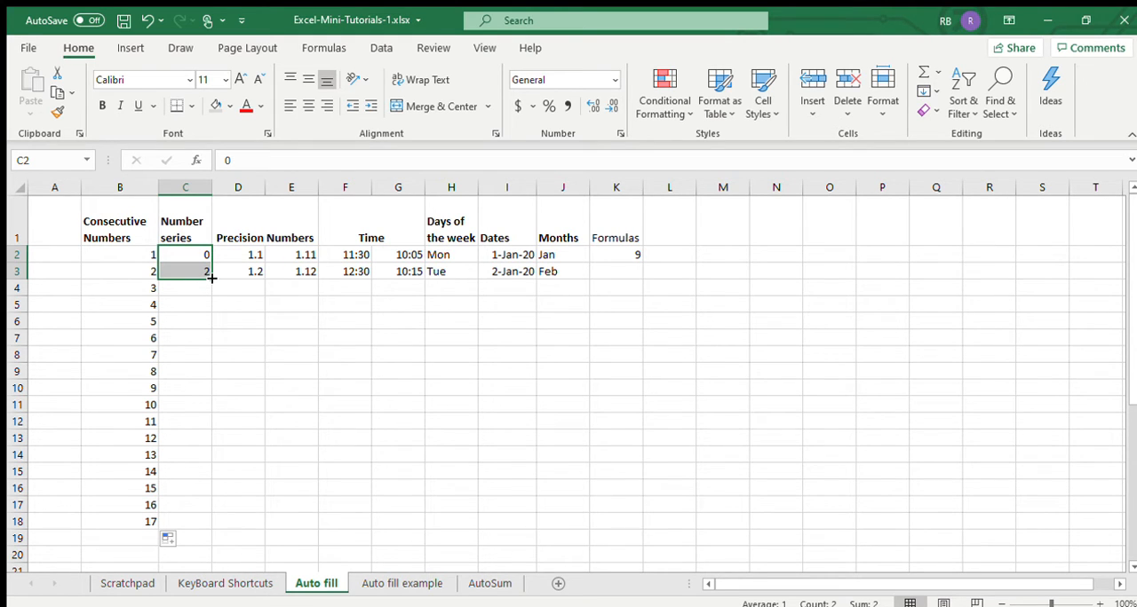
pyautogui.moveTo(212, 278); pyautogui.dragTo(193, 531)
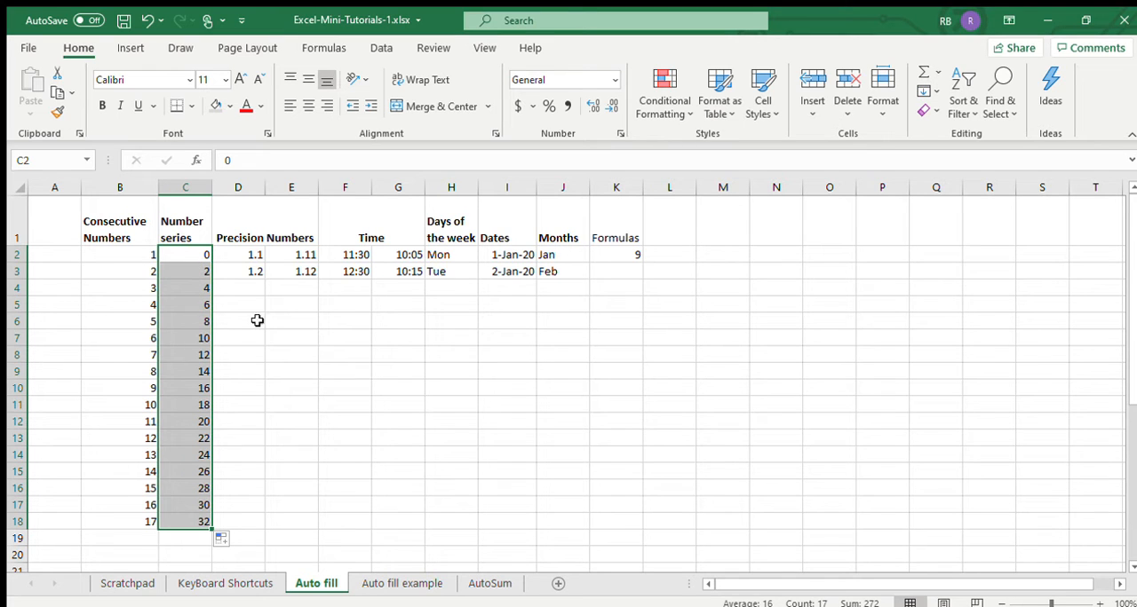
# - Auto fill both Precision Numbers columns, D and E, from their two starting values down to row 18
pyautogui.click(252, 289)
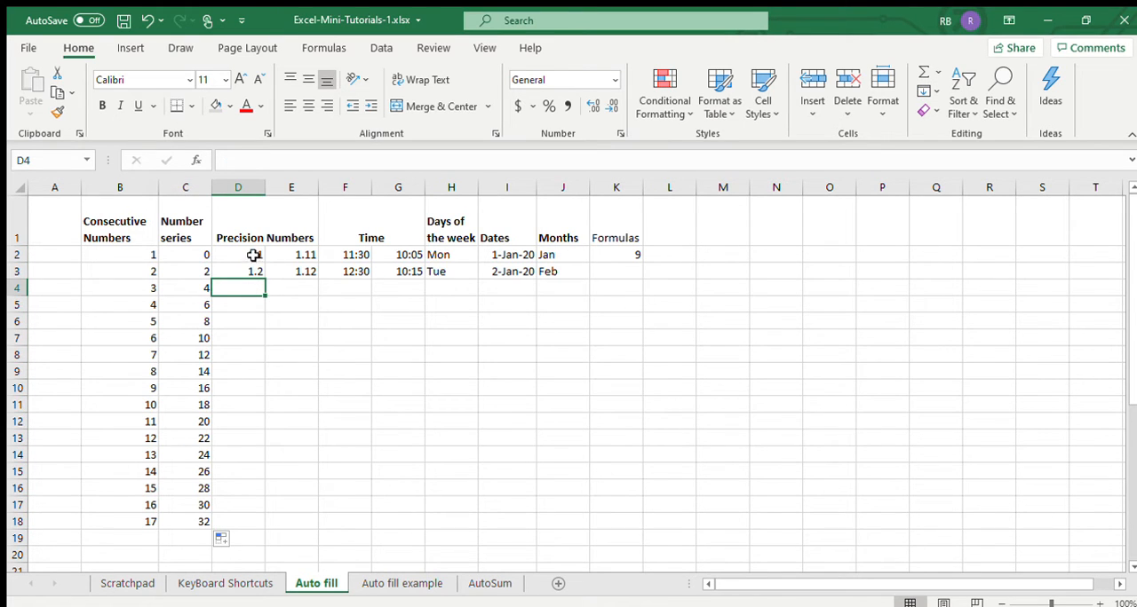
pyautogui.moveTo(252, 255); pyautogui.dragTo(255, 274)
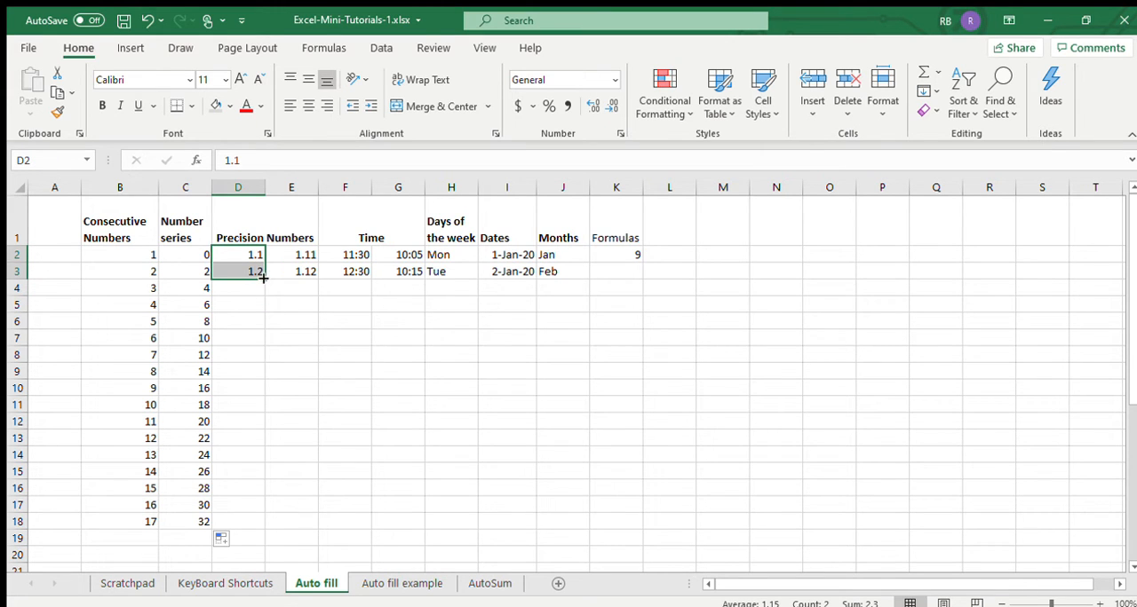
pyautogui.moveTo(263, 279); pyautogui.dragTo(251, 530)
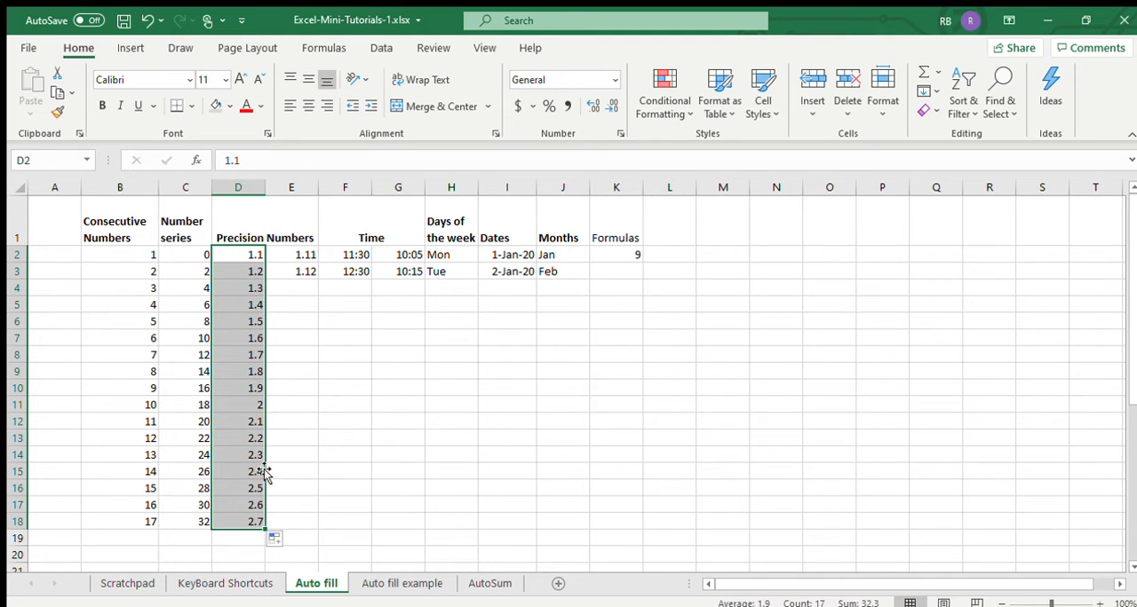
pyautogui.moveTo(300, 255); pyautogui.dragTo(311, 528)
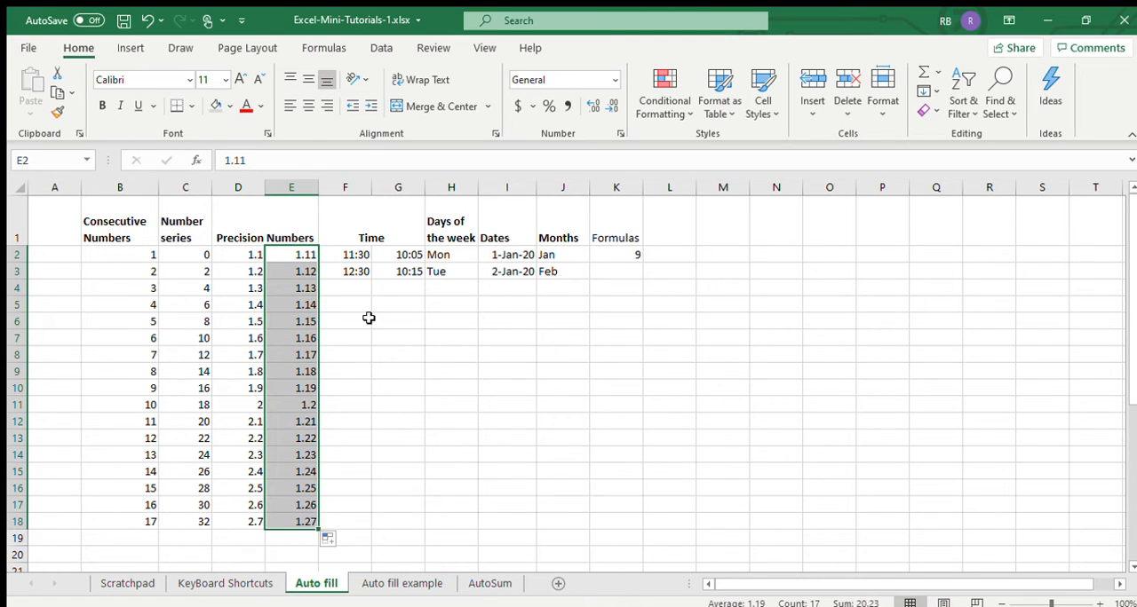
# - Auto fill both Time columns, F and G, from their two starting times down to row 18
pyautogui.click(360, 254)
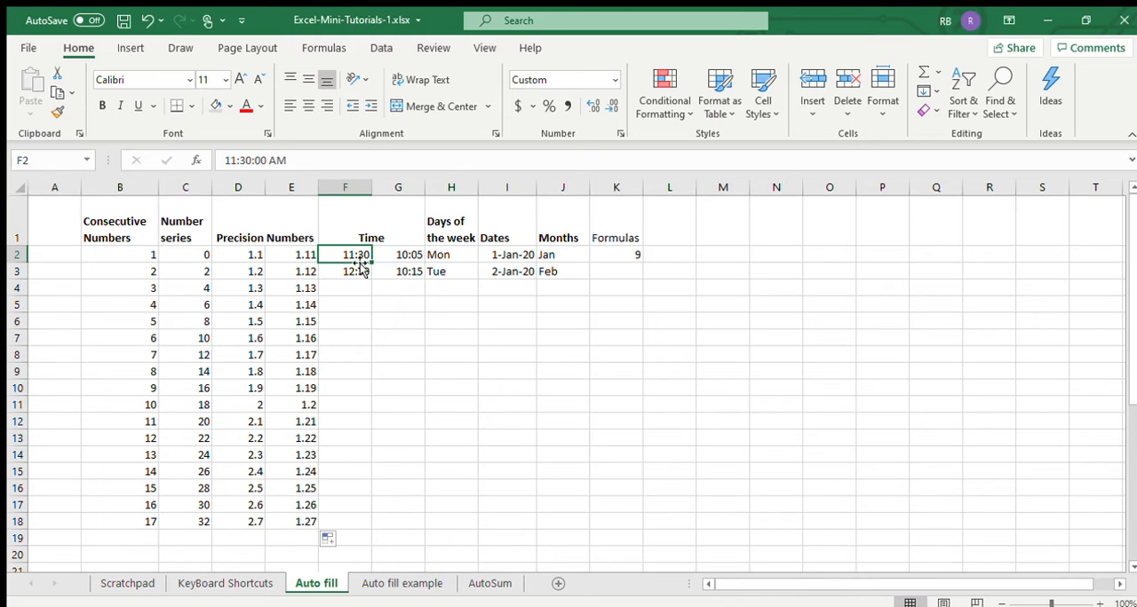
pyautogui.moveTo(346, 254); pyautogui.dragTo(349, 271)
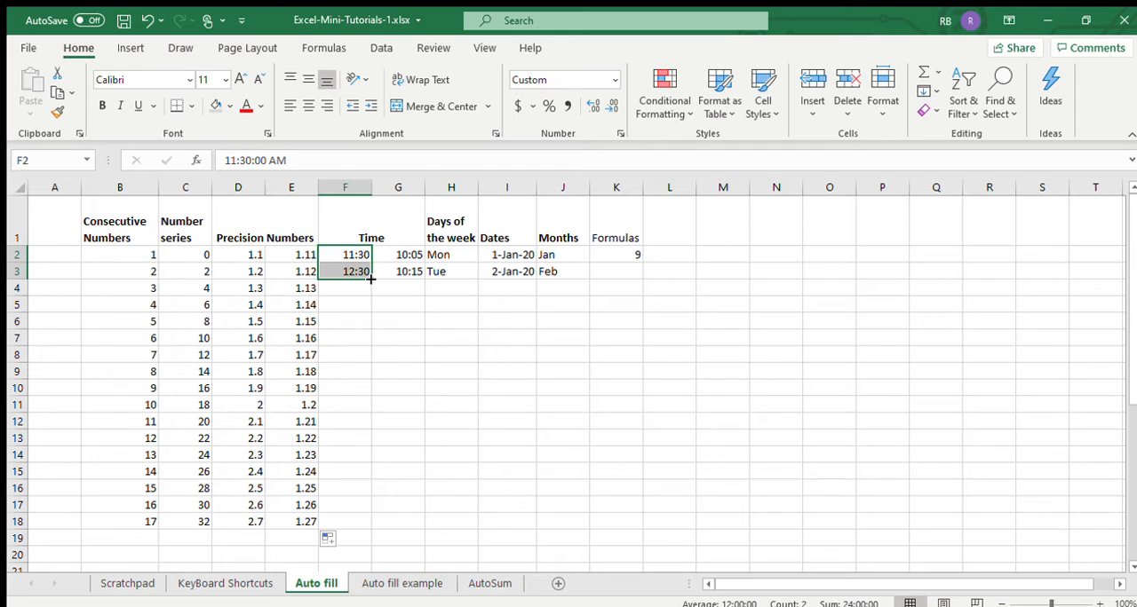
pyautogui.moveTo(371, 279); pyautogui.dragTo(366, 530)
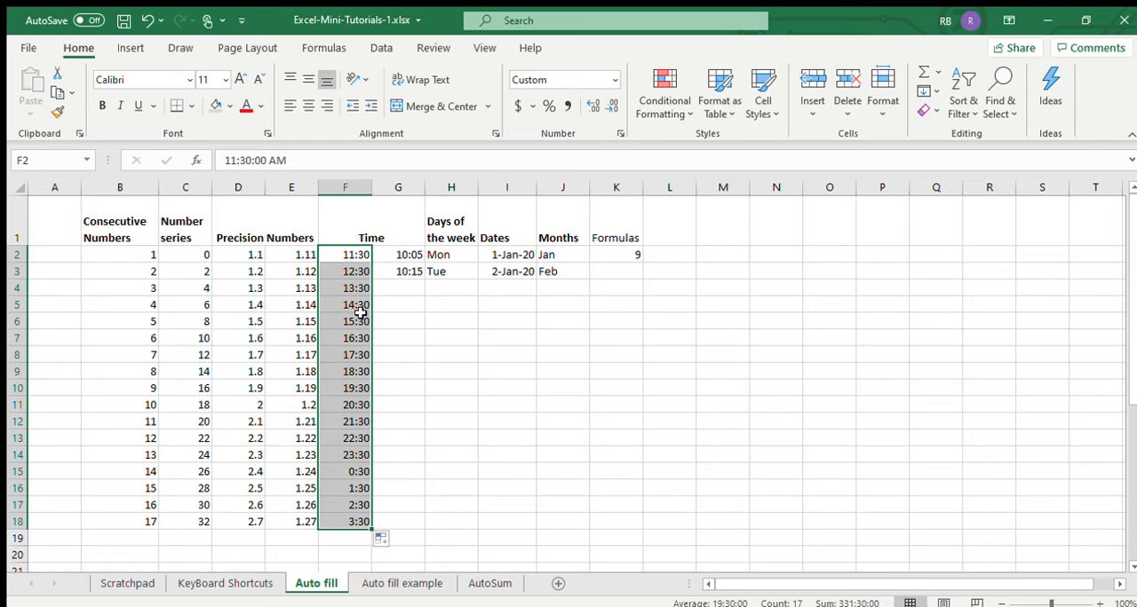
pyautogui.moveTo(349, 253); pyautogui.dragTo(355, 470)
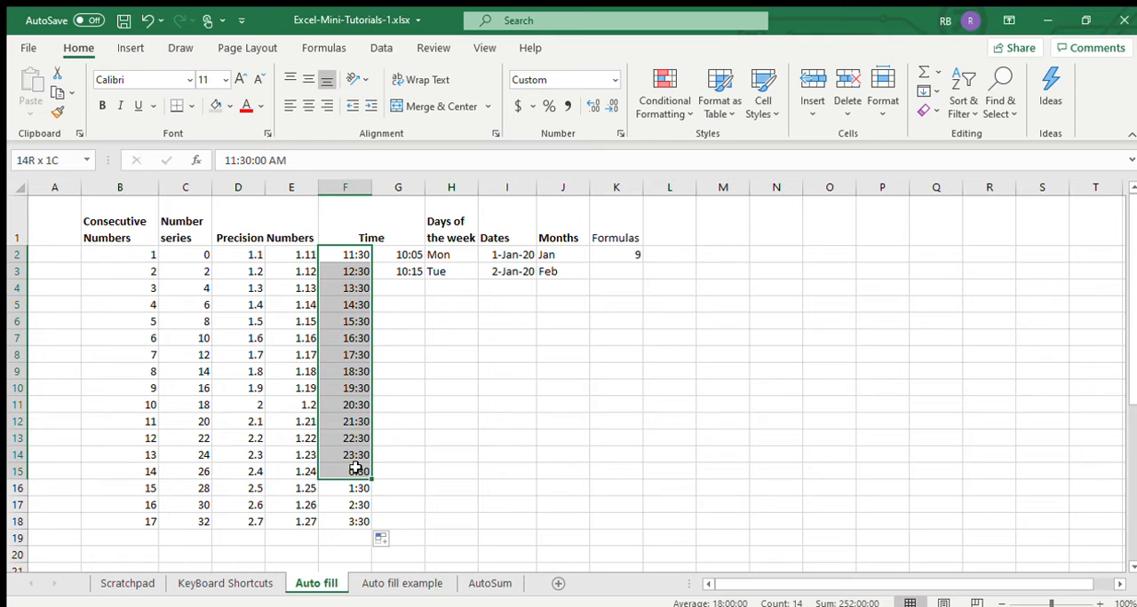
pyautogui.moveTo(355, 470); pyautogui.dragTo(357, 471)
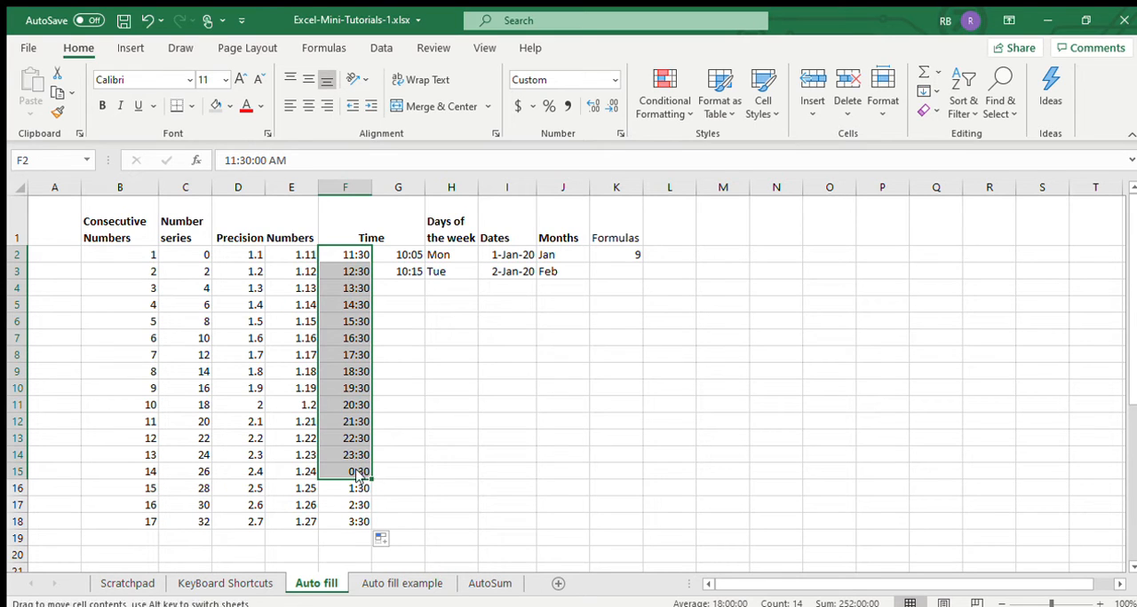
pyautogui.click(402, 286)
pyautogui.moveTo(406, 254); pyautogui.dragTo(397, 530)
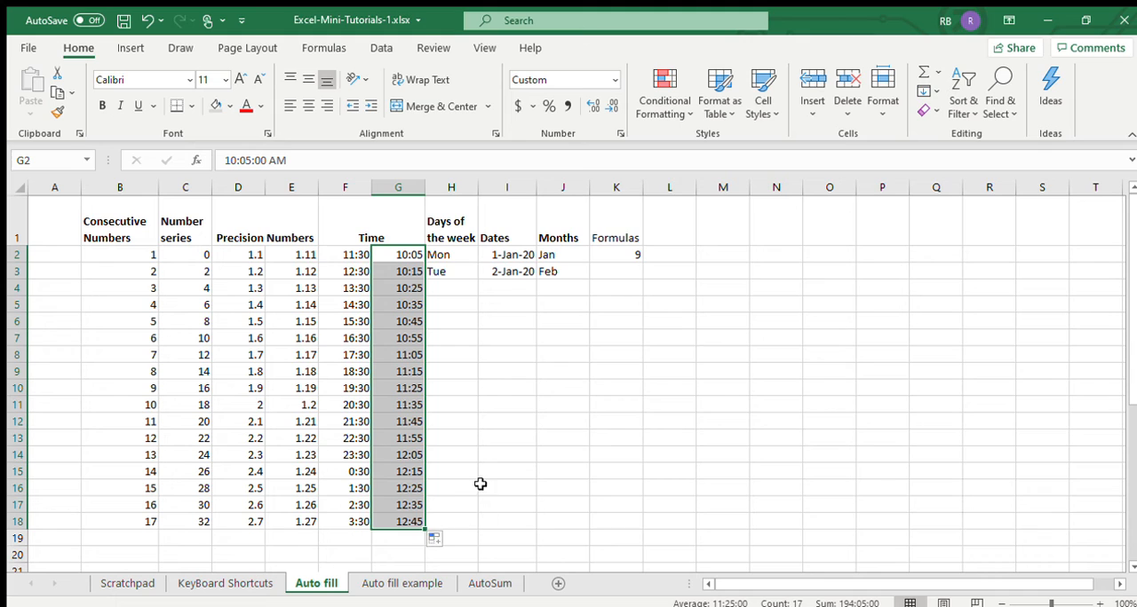
# - Auto fill the Days of the week from Mon and Tue down to row 18 and highlight the repeating Monday-to-Sunday cycles
pyautogui.click(458, 253)
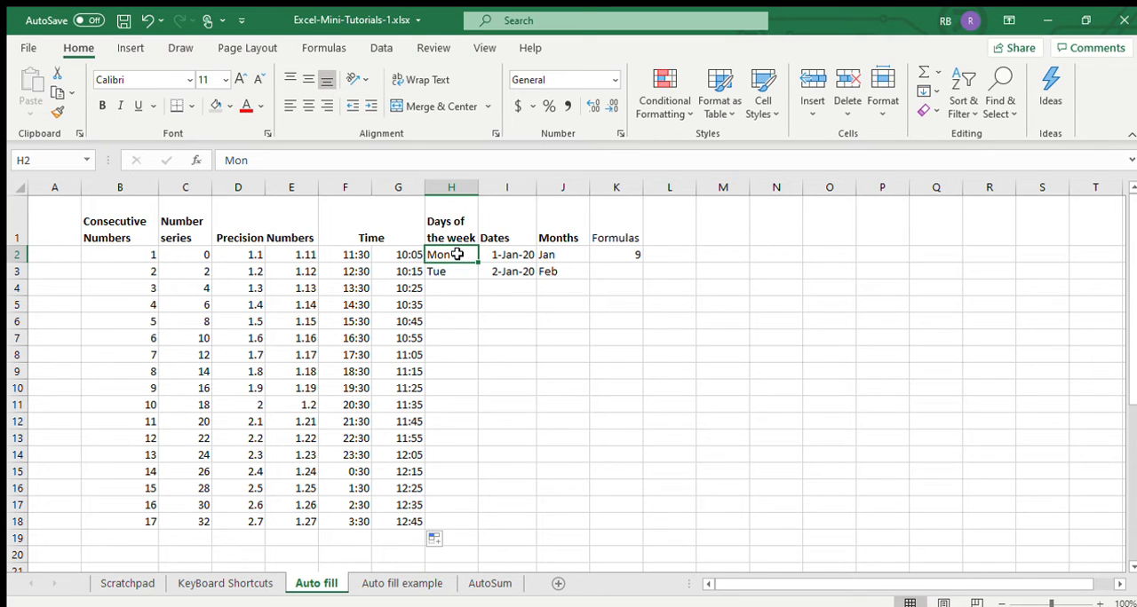
pyautogui.moveTo(456, 255); pyautogui.dragTo(446, 270)
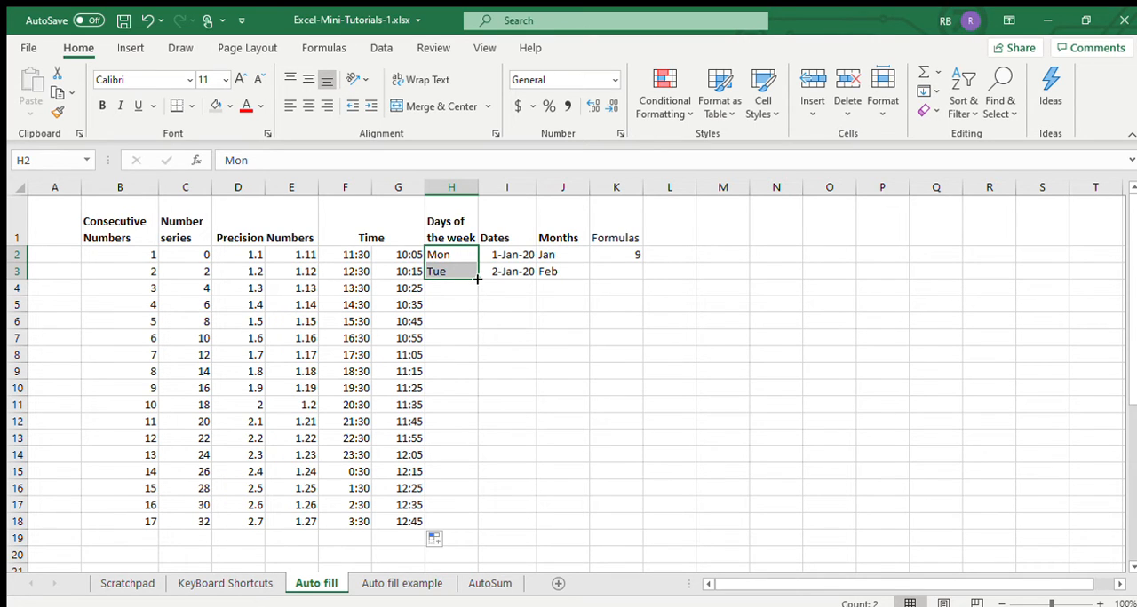
pyautogui.moveTo(477, 279); pyautogui.dragTo(459, 524)
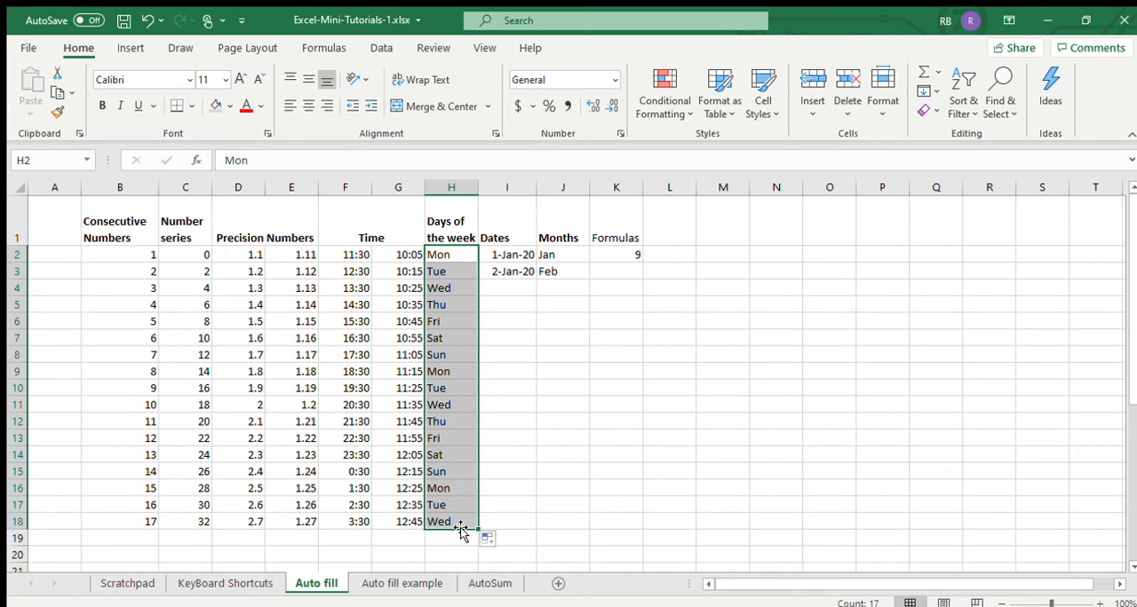
pyautogui.click(451, 271)
pyautogui.click(448, 260)
pyautogui.moveTo(448, 259); pyautogui.dragTo(456, 348)
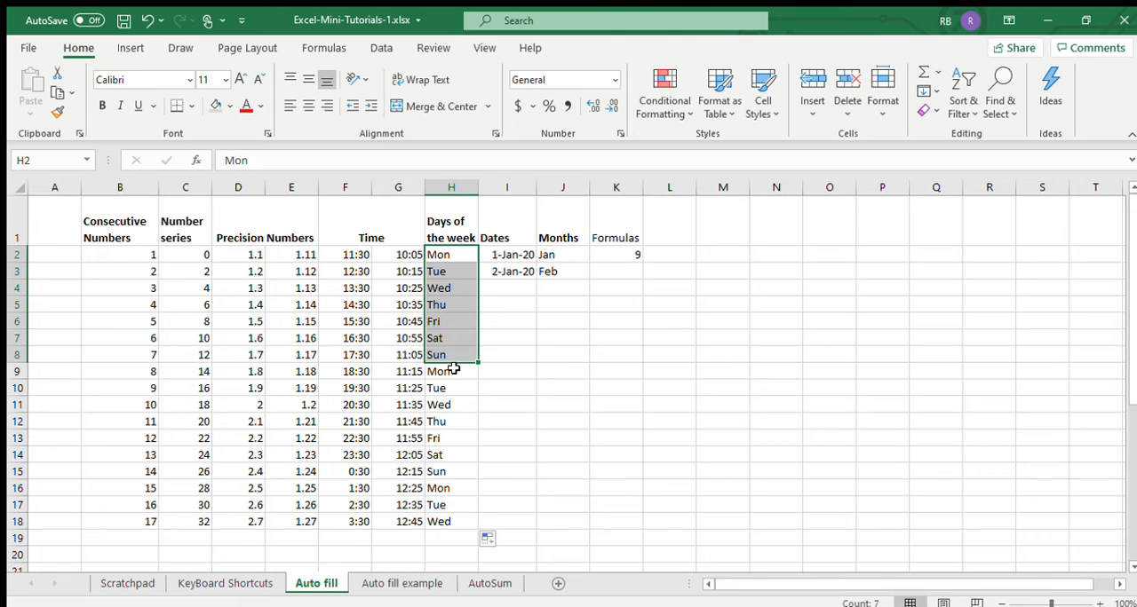
pyautogui.moveTo(455, 371); pyautogui.dragTo(448, 473)
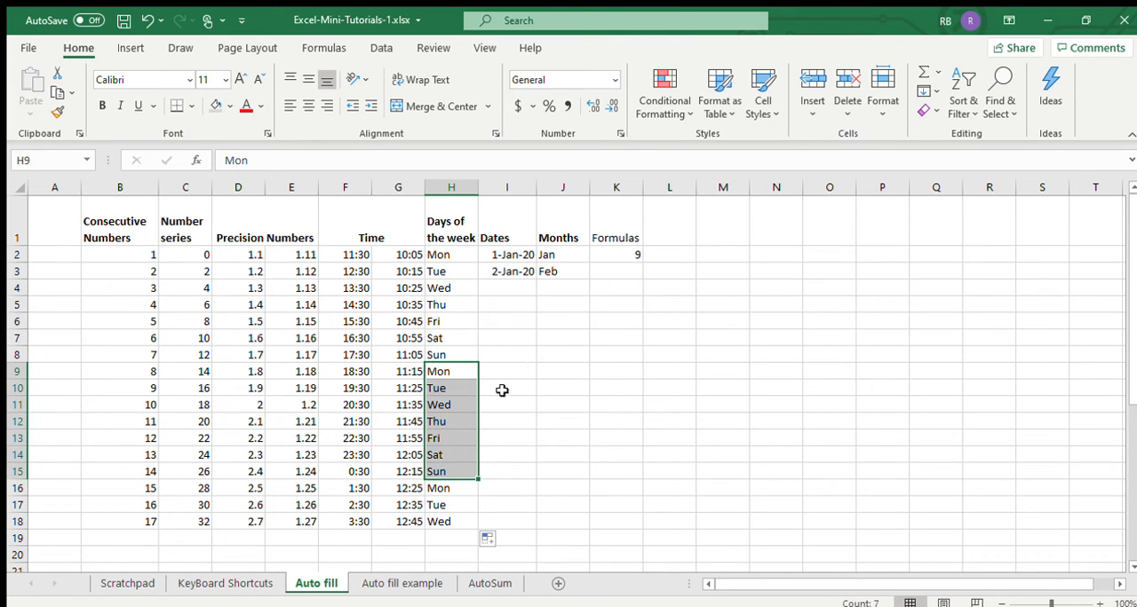
# - Auto fill the Dates column from 1-Jan-20 and 2-Jan-20 down to row 18
pyautogui.click(517, 258)
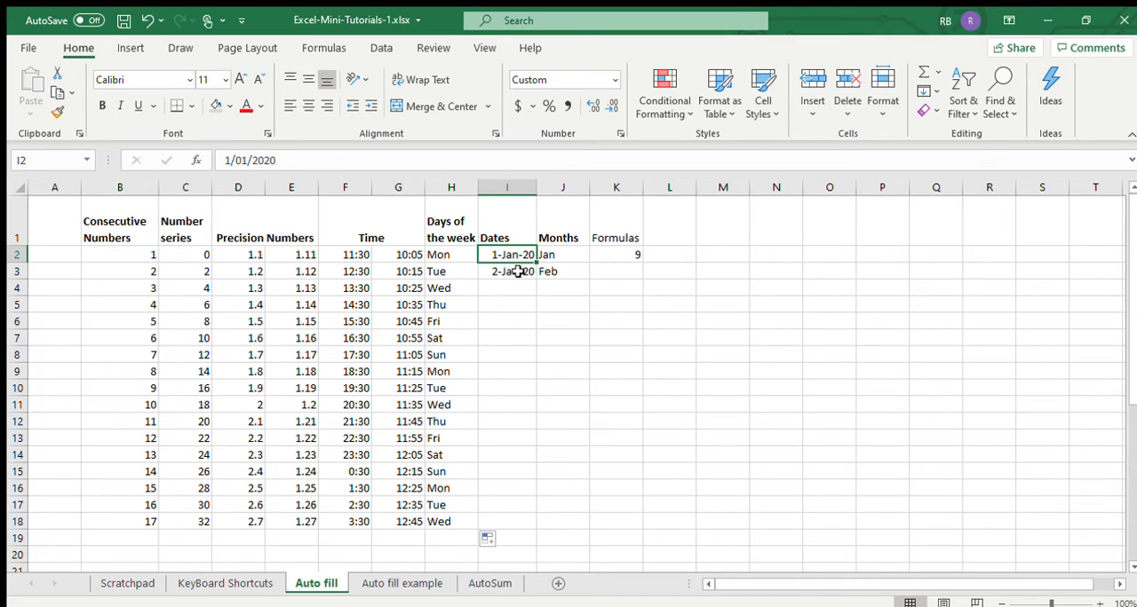
pyautogui.moveTo(515, 258); pyautogui.dragTo(515, 273)
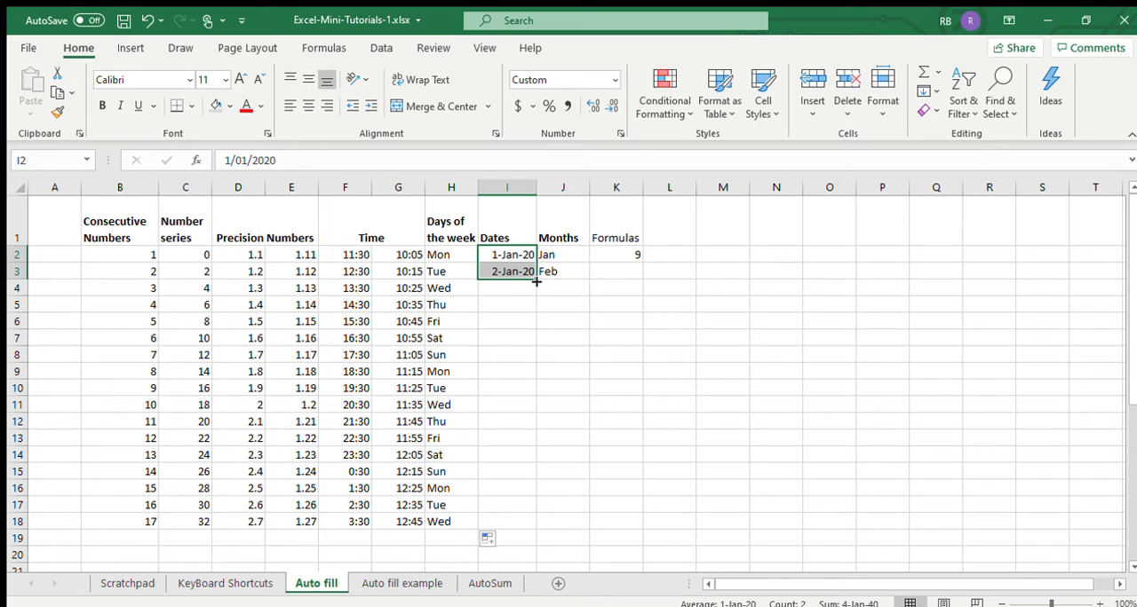
pyautogui.moveTo(536, 278); pyautogui.dragTo(518, 524)
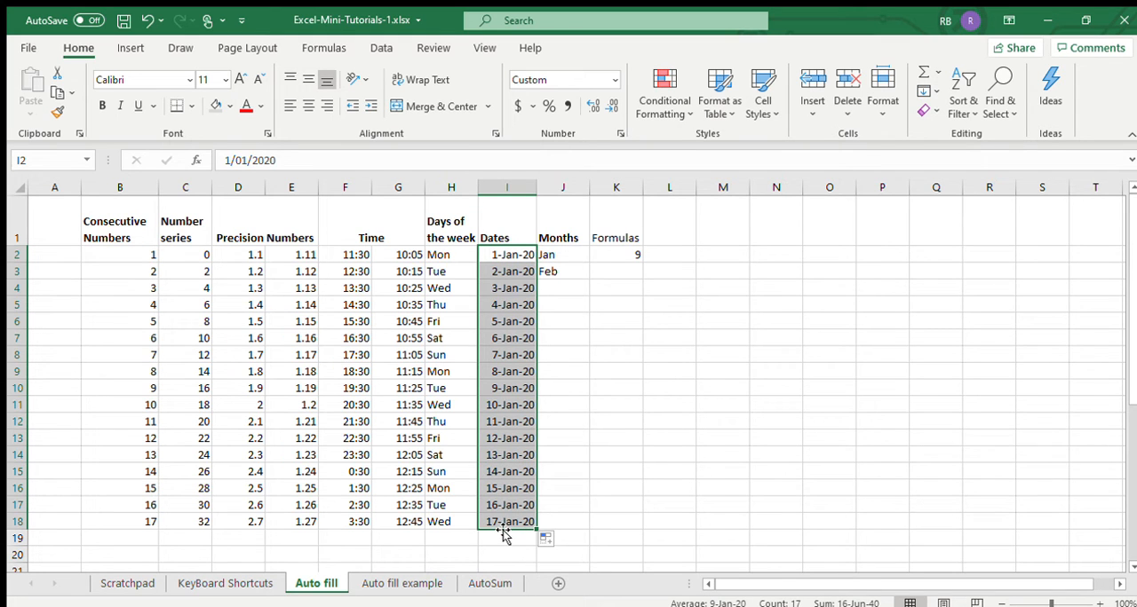
# - Extend the Dates series down to row 40 and highlight the change from 31-Jan-20 to 1-Feb-20
pyautogui.scroll(-3, 632, 489)
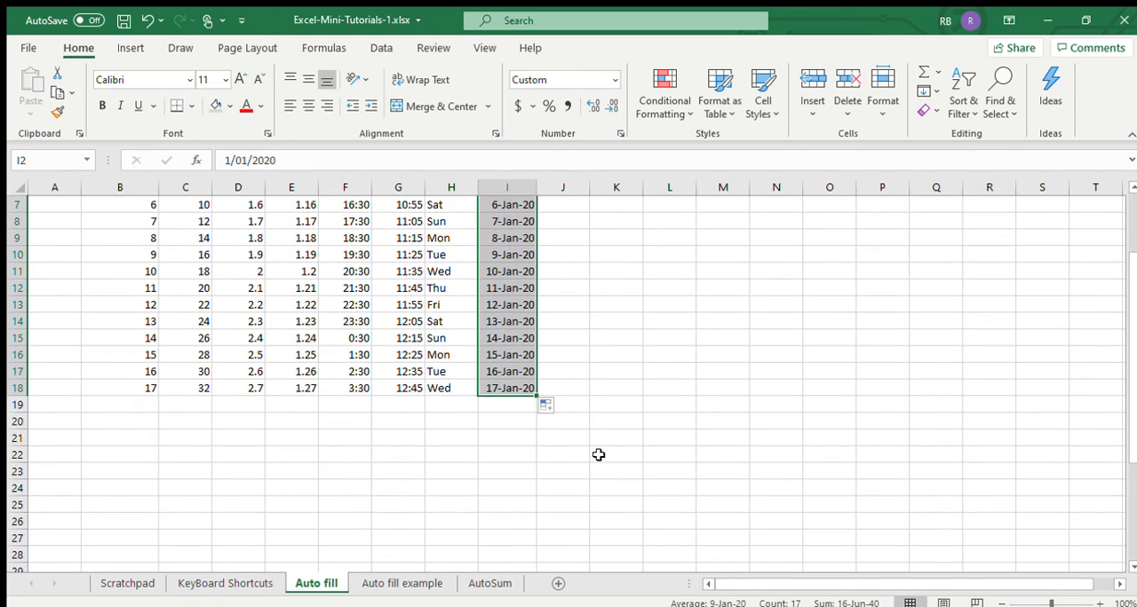
pyautogui.moveTo(535, 345); pyautogui.dragTo(524, 542)
pyautogui.scroll(-4, 662, 492)
pyautogui.moveTo(532, 344); pyautogui.dragTo(540, 514)
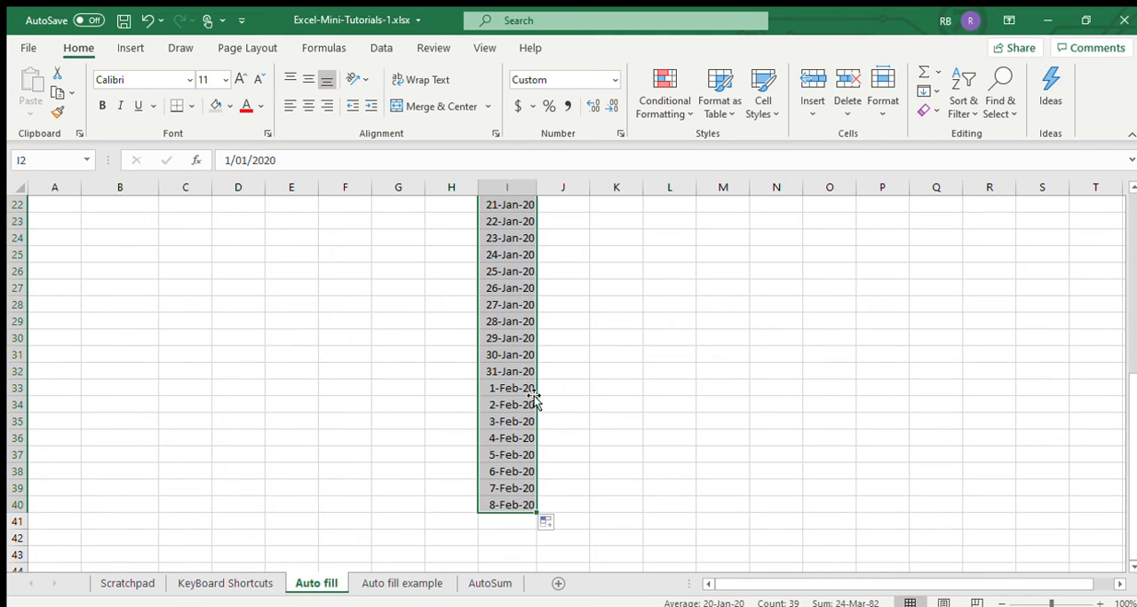
pyautogui.moveTo(518, 373); pyautogui.dragTo(520, 389)
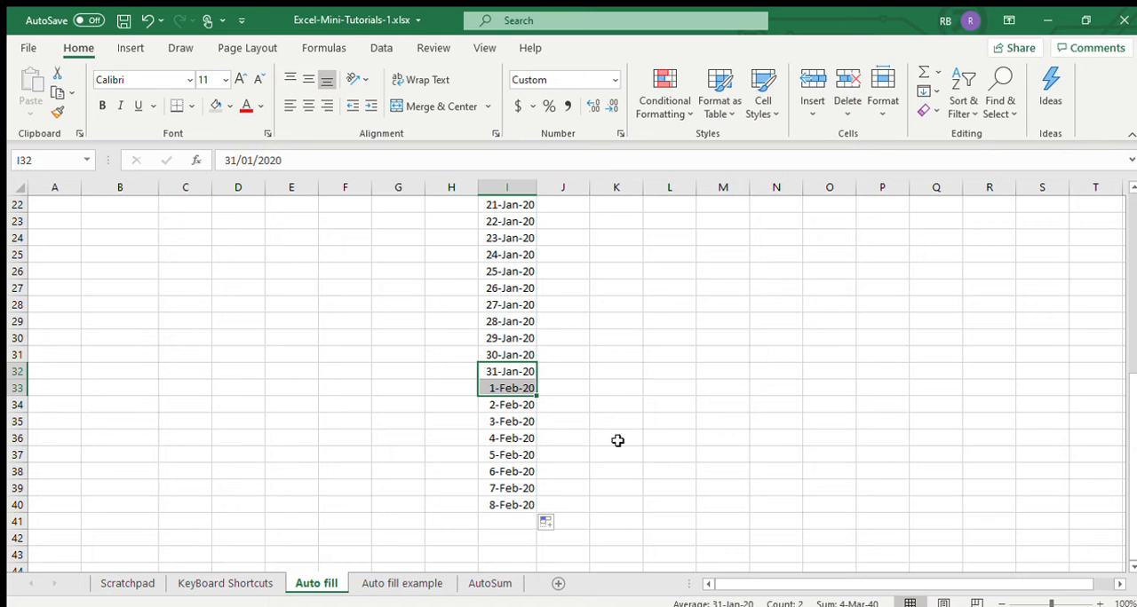
# - Clear the extra dates below row 18 in the Dates column
pyautogui.scroll(7, 644, 399)
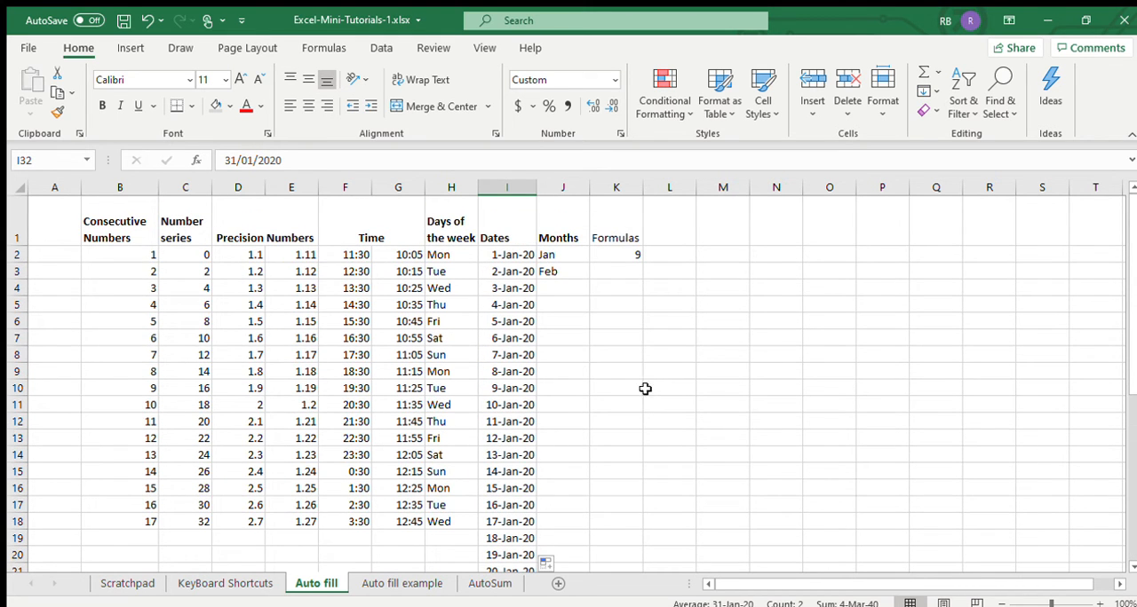
pyautogui.scroll(-4, 569, 422)
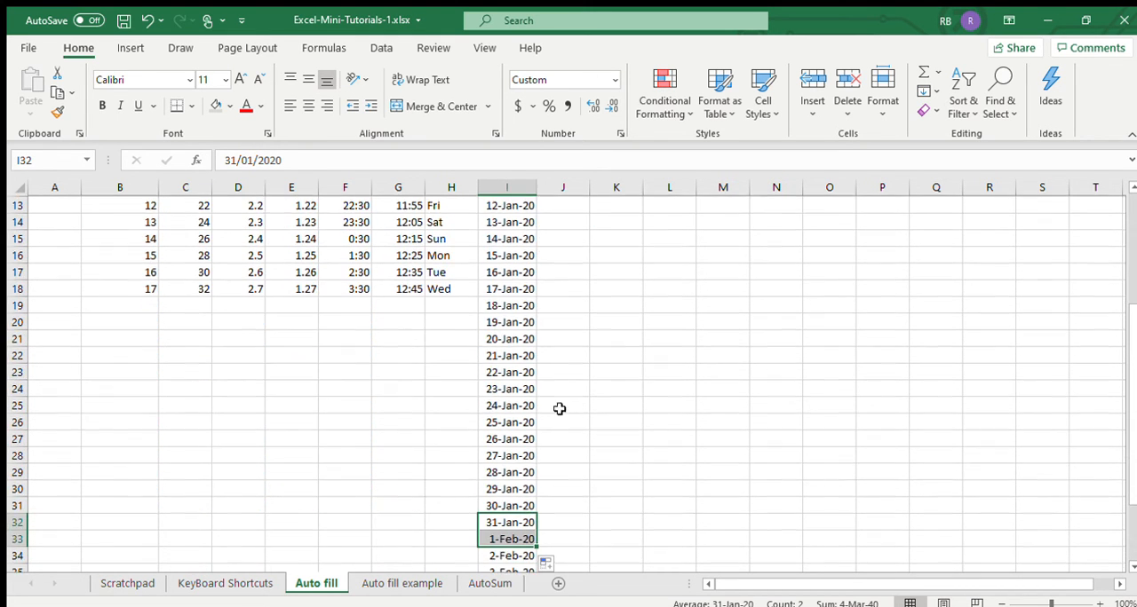
pyautogui.moveTo(513, 307); pyautogui.dragTo(569, 540)
pyautogui.press('Delete')
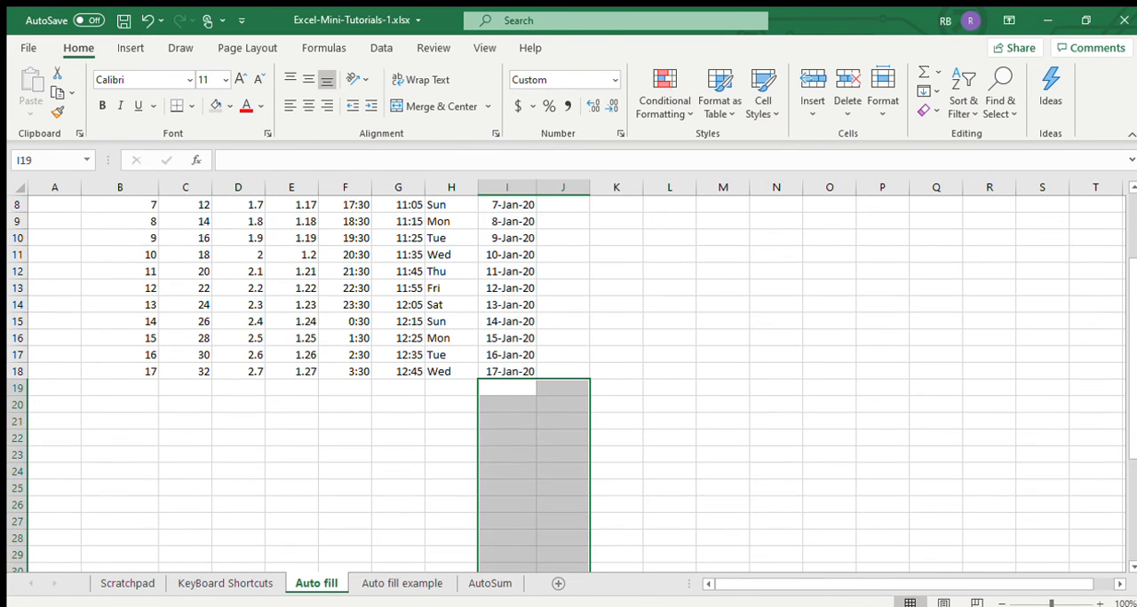
pyautogui.scroll(-2, 601, 310)
pyautogui.scroll(5, 620, 312)
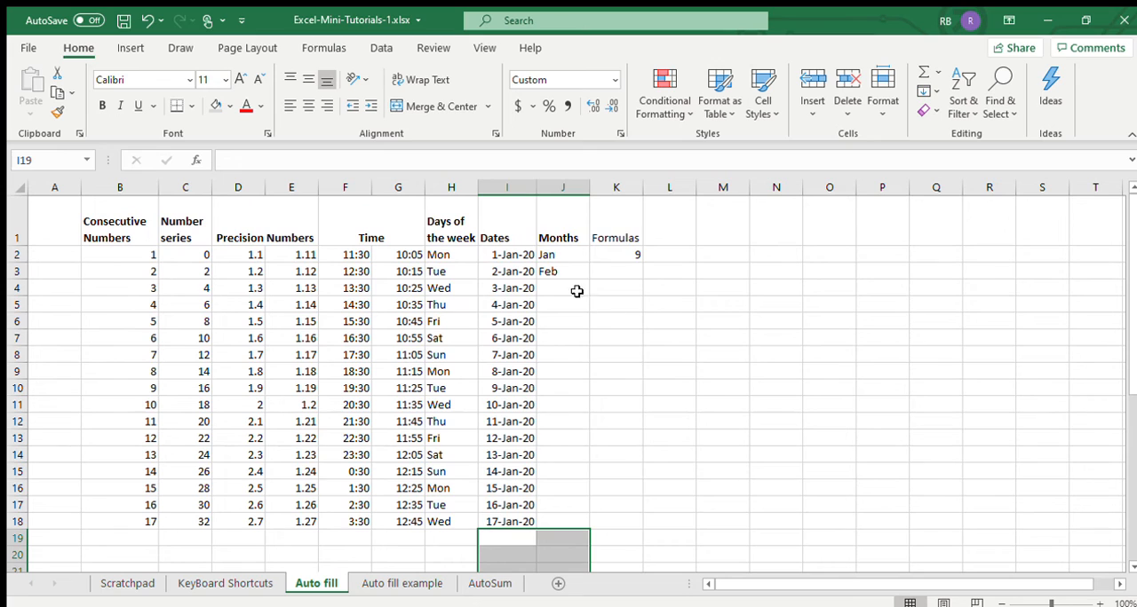
# - Auto fill the Months column from Jan and Feb down to row 18 and highlight the restarted months in J14:J18
pyautogui.click(569, 254)
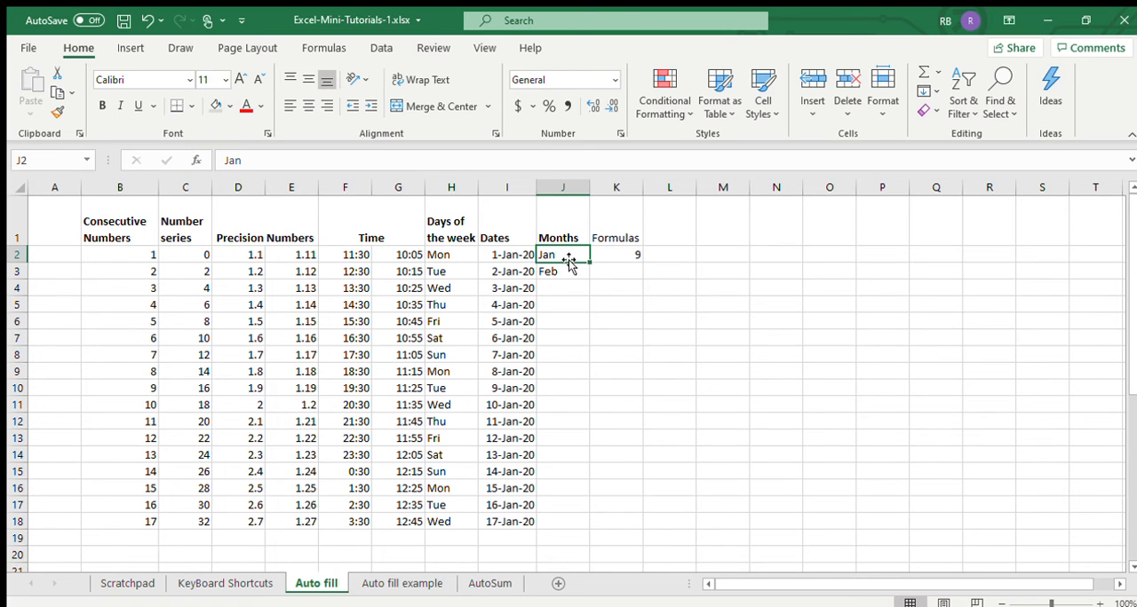
pyautogui.moveTo(574, 254); pyautogui.dragTo(579, 280)
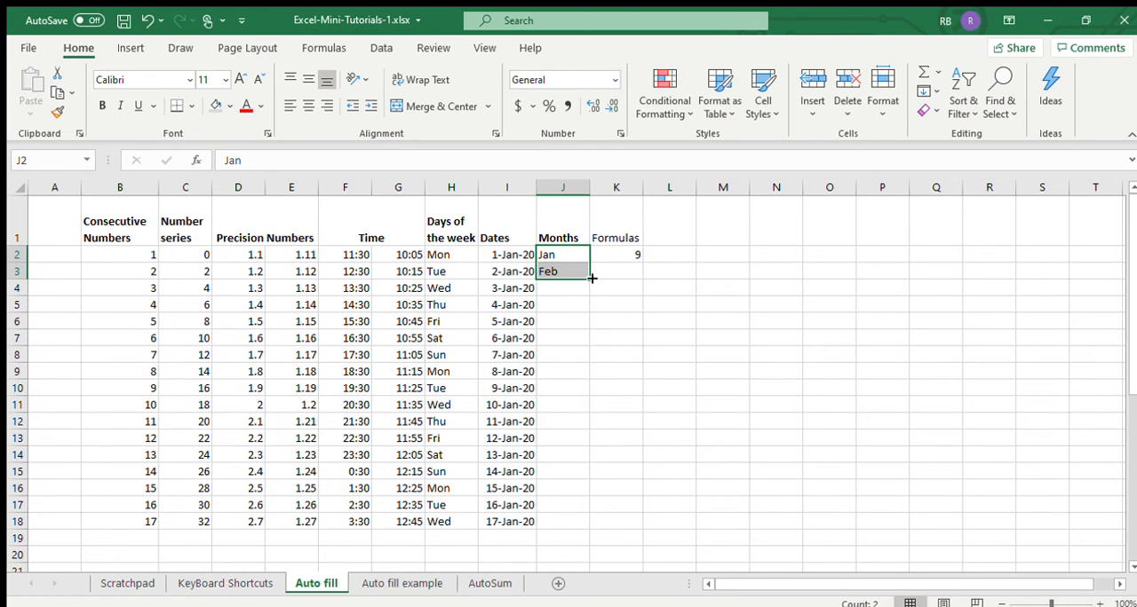
pyautogui.moveTo(588, 278); pyautogui.dragTo(596, 527)
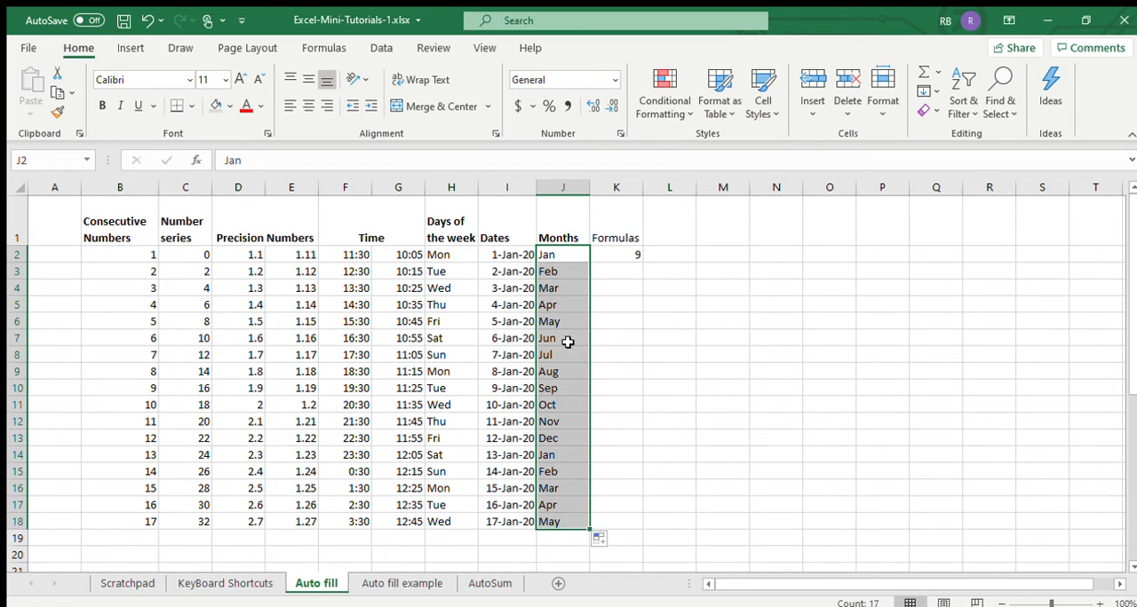
pyautogui.moveTo(556, 256); pyautogui.dragTo(564, 519)
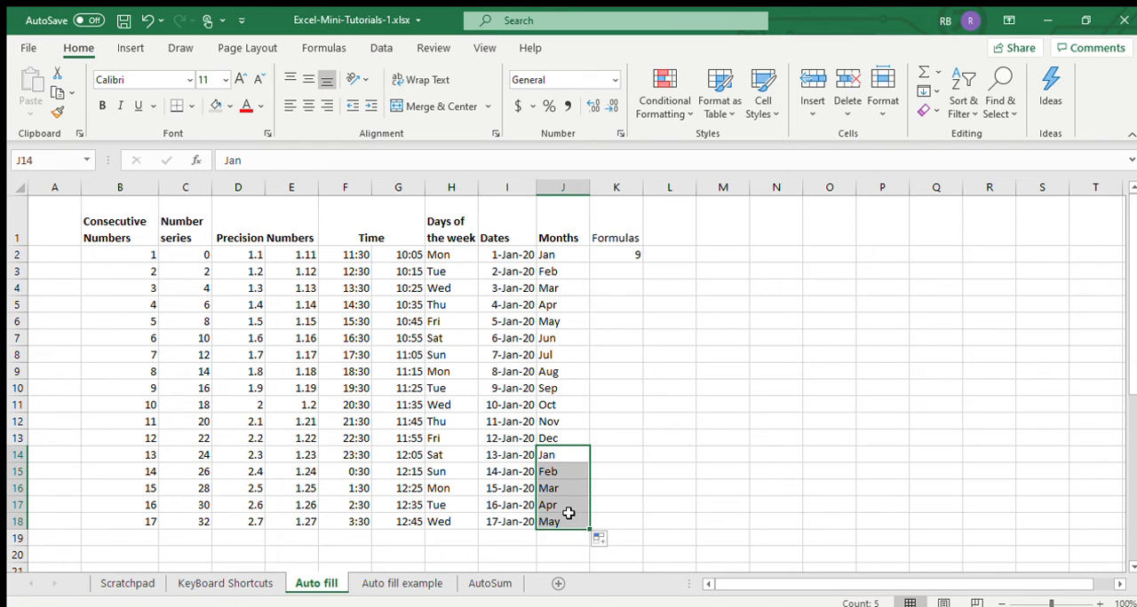
# - Auto fill the Formulas column from K2 down to row 18 and check the copied formulas in K3:K7
pyautogui.click(628, 256)
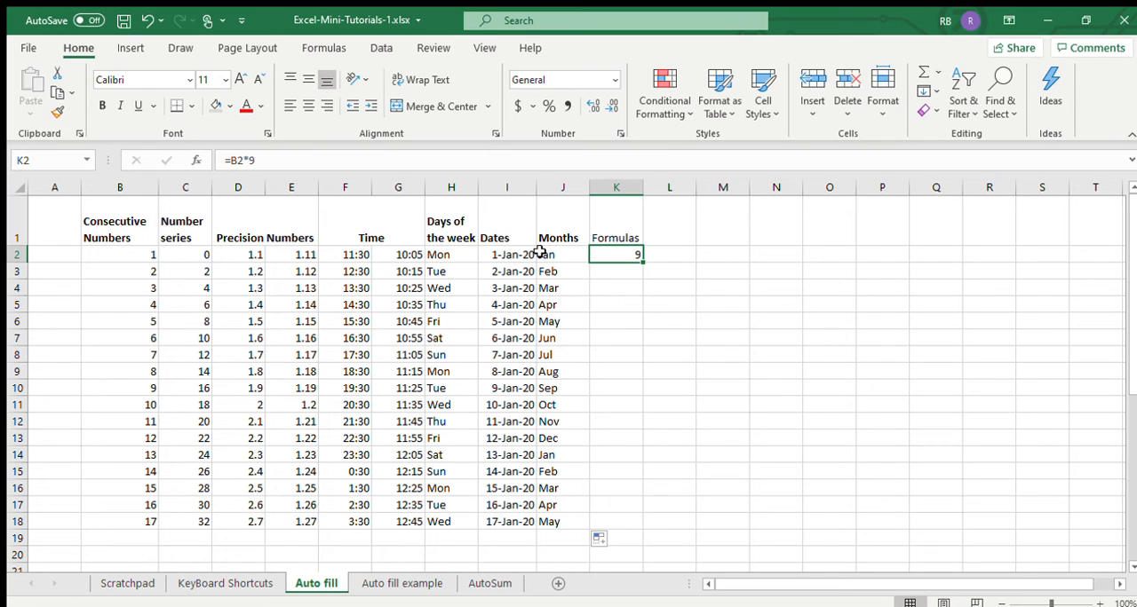
pyautogui.click(627, 269)
pyautogui.click(631, 252)
pyautogui.click(135, 254)
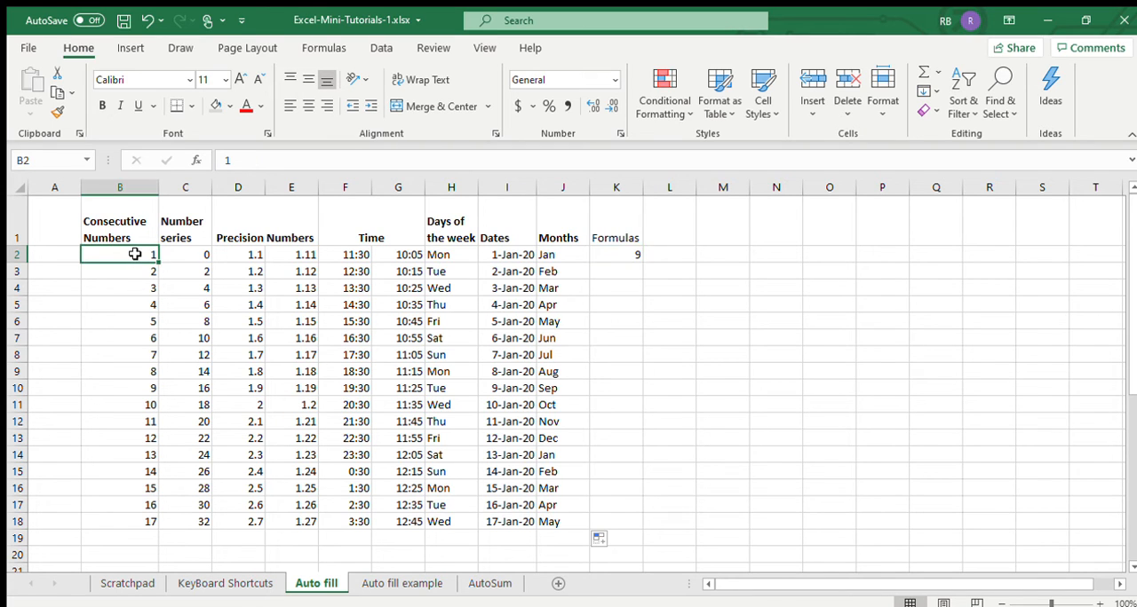
pyautogui.click(634, 254)
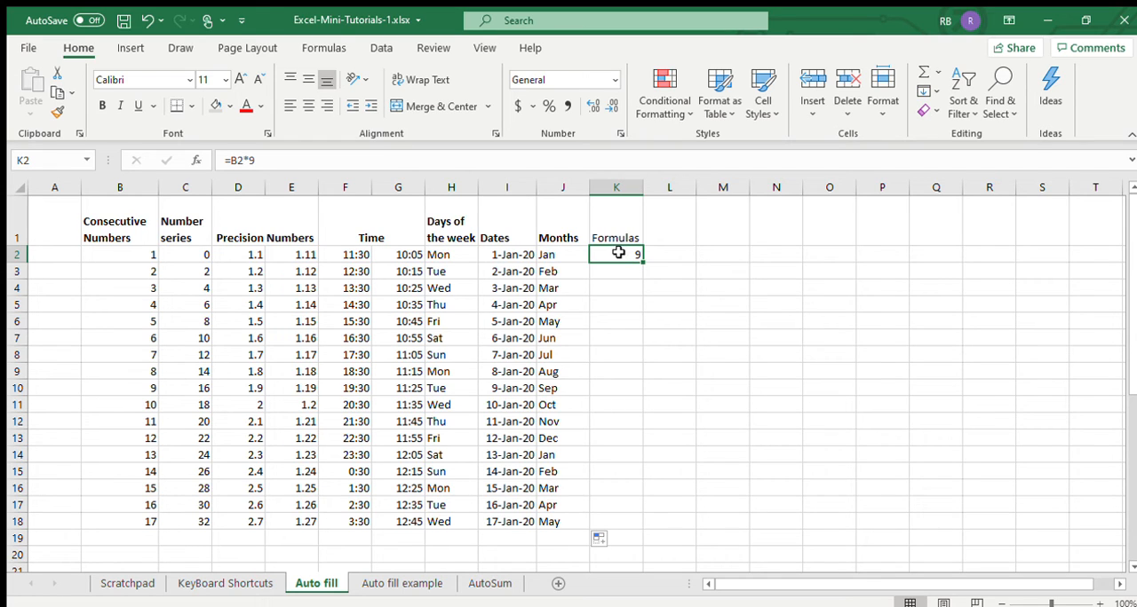
pyautogui.moveTo(642, 262); pyautogui.dragTo(628, 533)
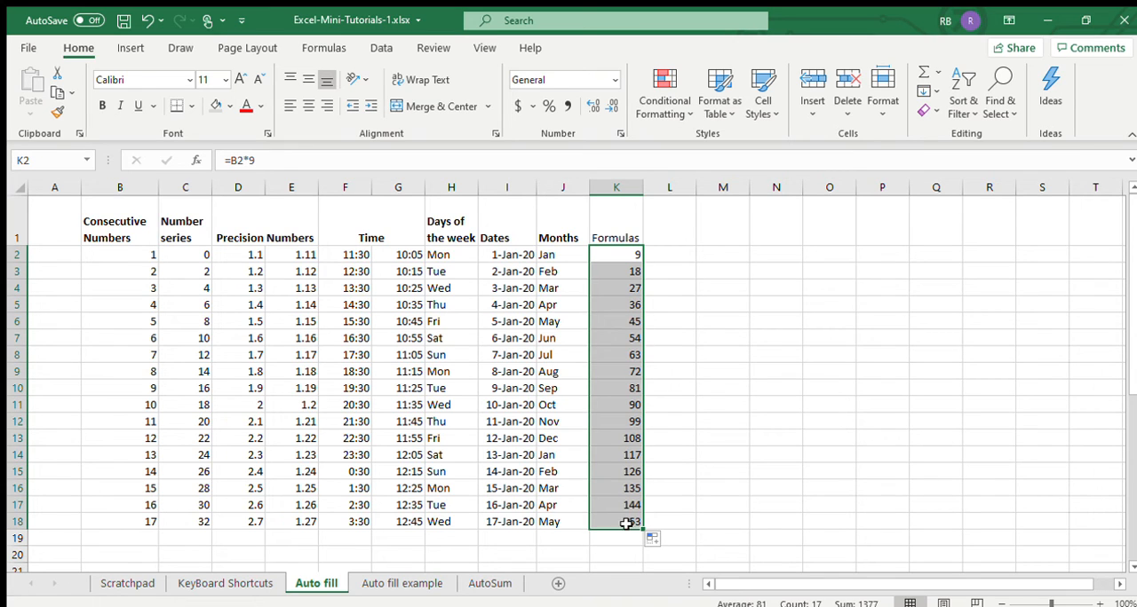
pyautogui.click(627, 270)
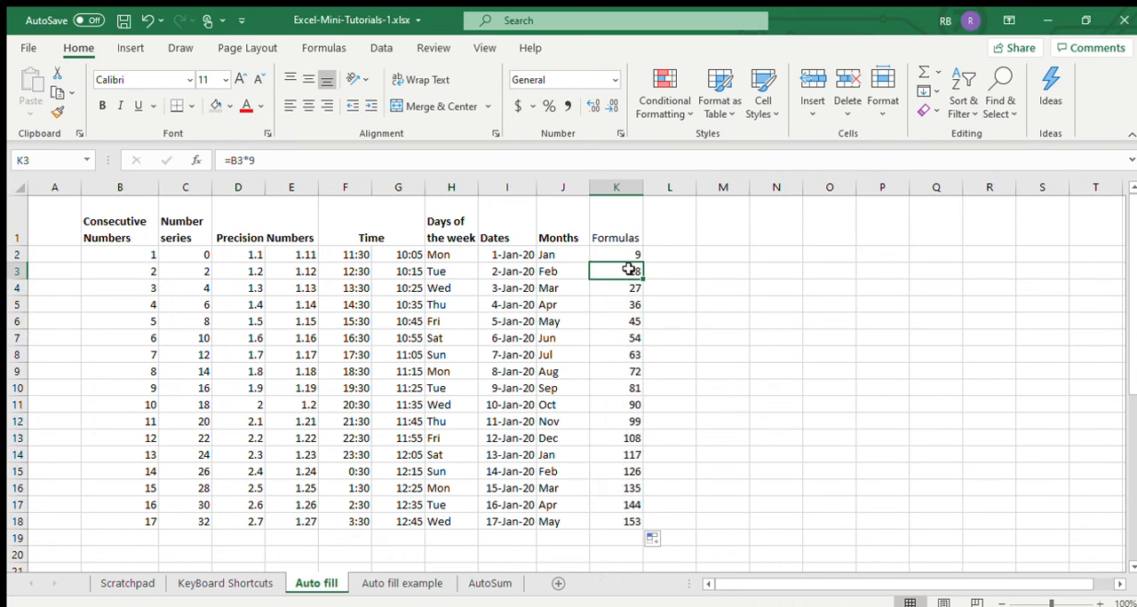
pyautogui.click(632, 288)
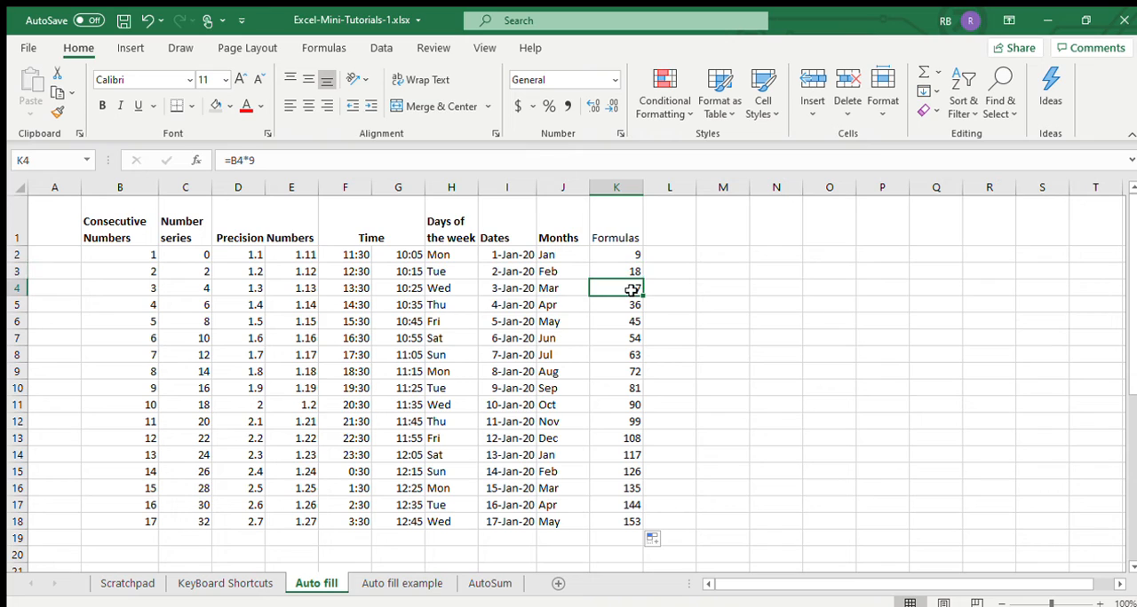
pyautogui.click(633, 305)
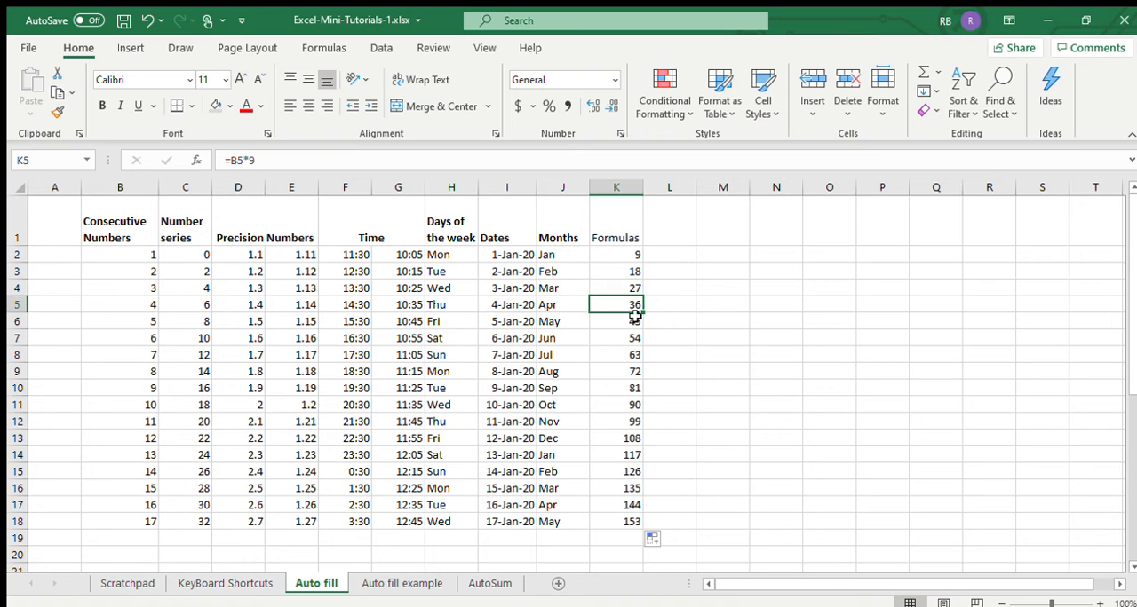
pyautogui.click(632, 320)
pyautogui.click(628, 338)
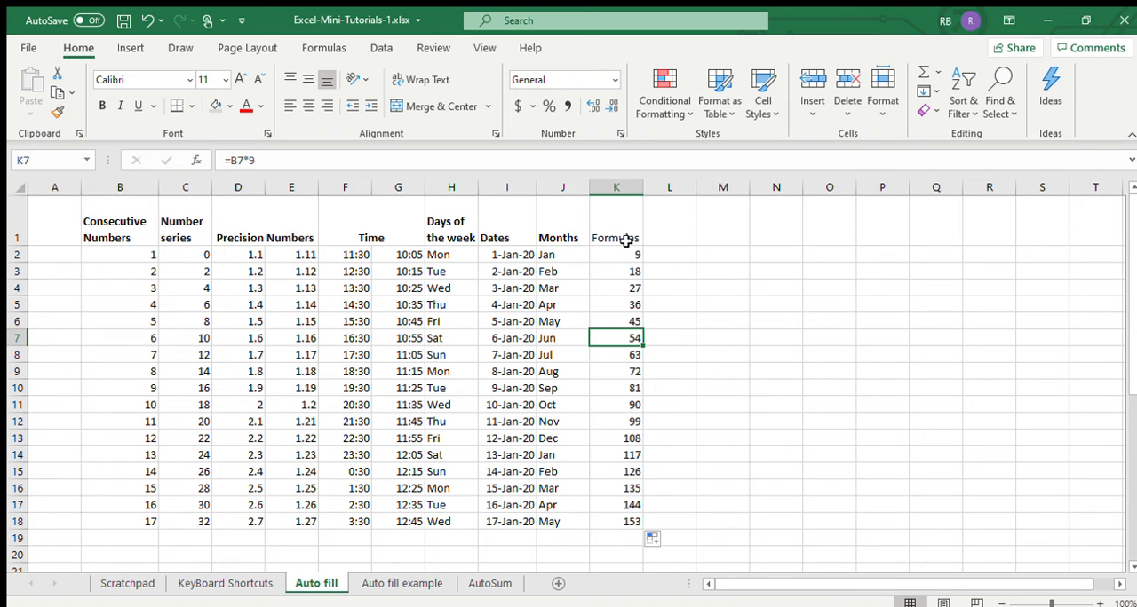
pyautogui.click(665, 255)
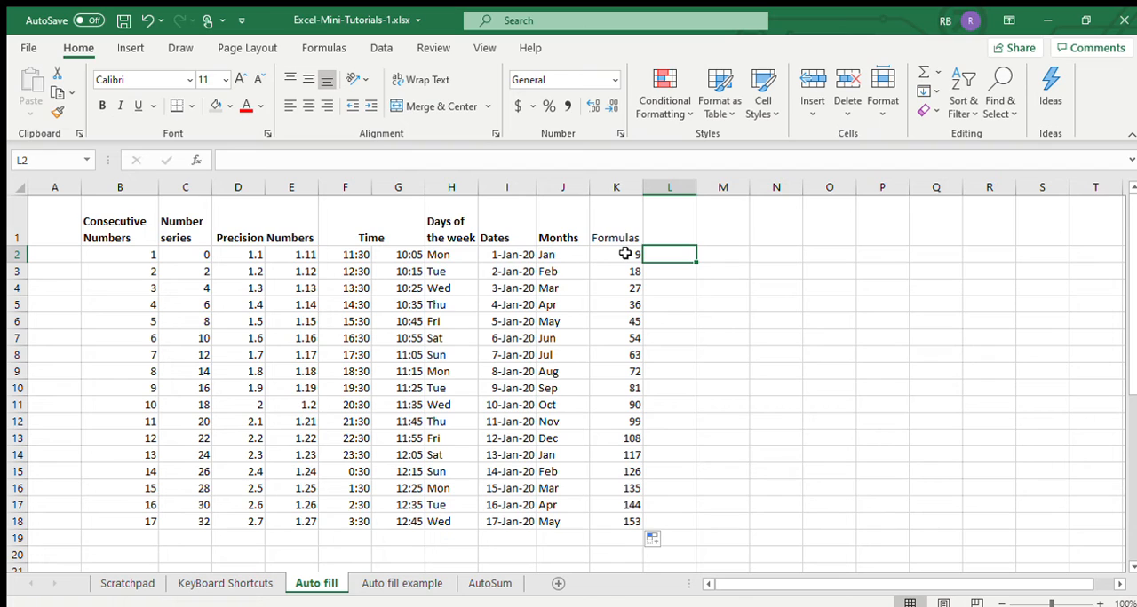
# - On the Auto fill example sheet, enter the formula =C3*D3 as Rent's Monthly Item Total in E3
pyautogui.click(414, 584)
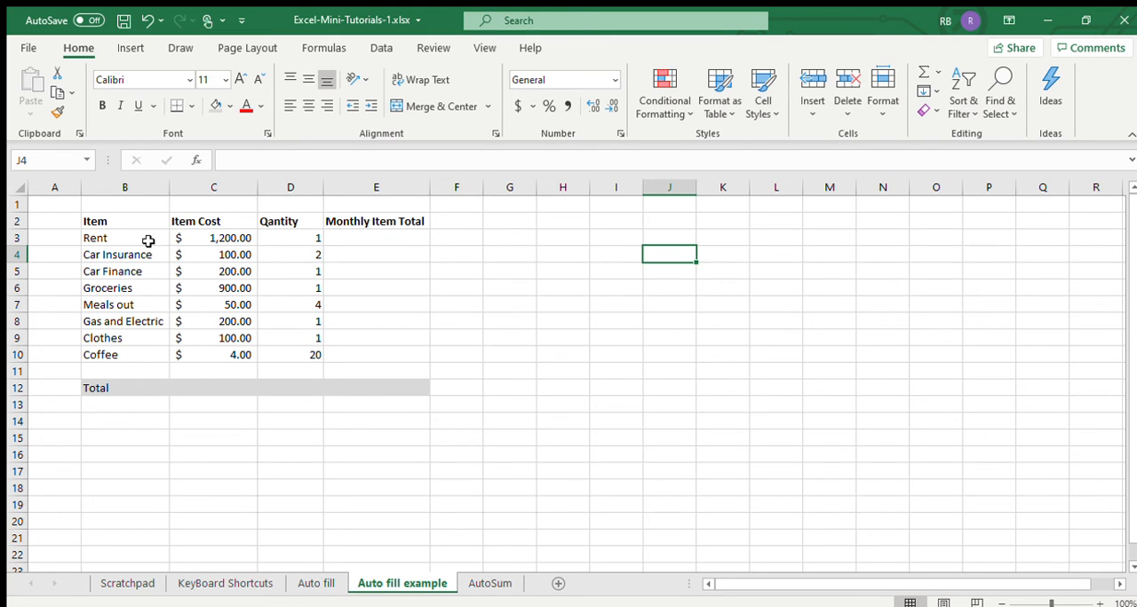
pyautogui.click(405, 238)
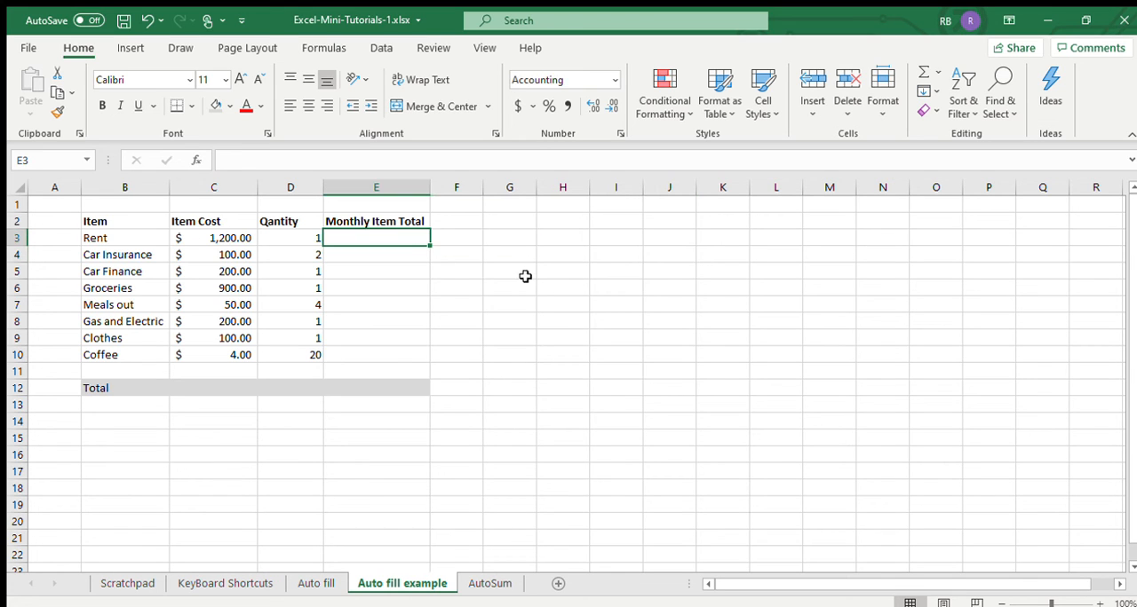
pyautogui.write('=')
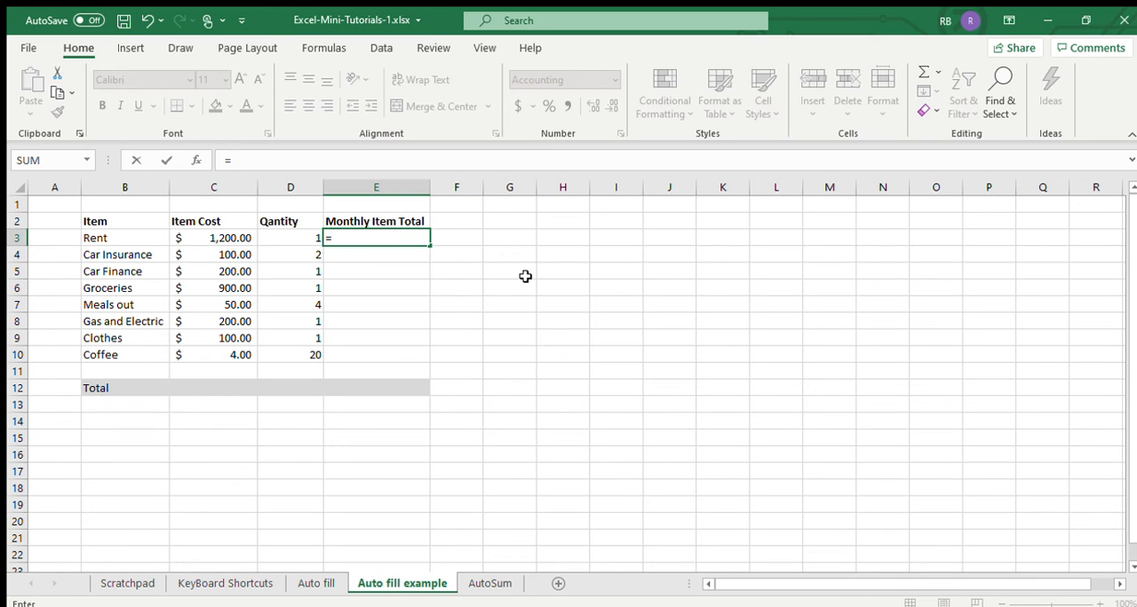
pyautogui.click(234, 237)
pyautogui.write('*')
pyautogui.click(293, 237)
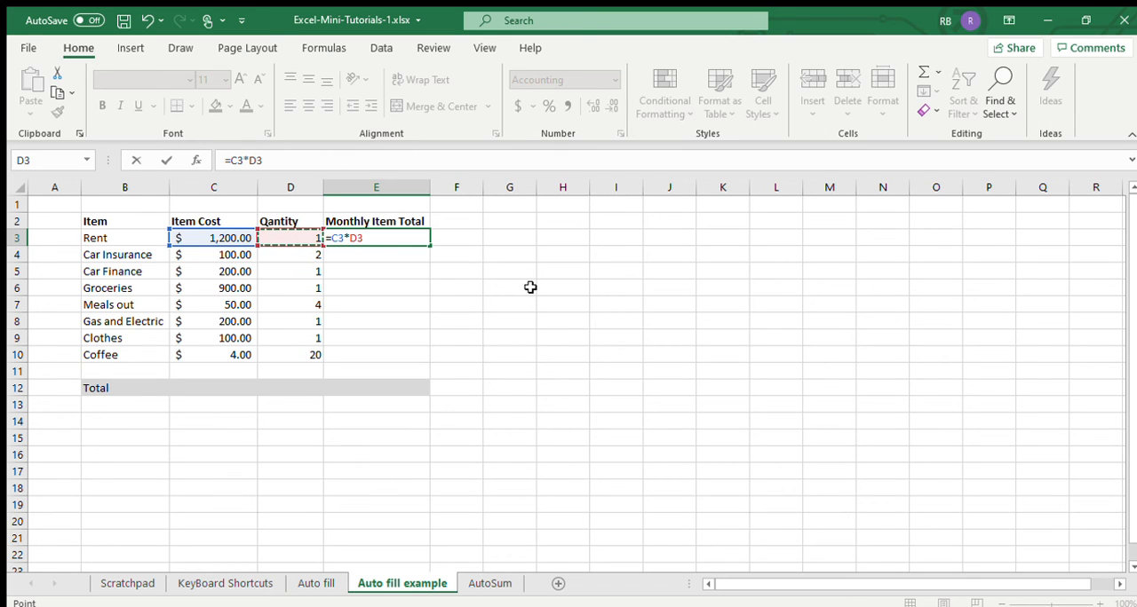
pyautogui.press('Return')
# - Auto fill the Monthly Item Total formula from E3 down to E10 and check the copied formulas
pyautogui.click(420, 238)
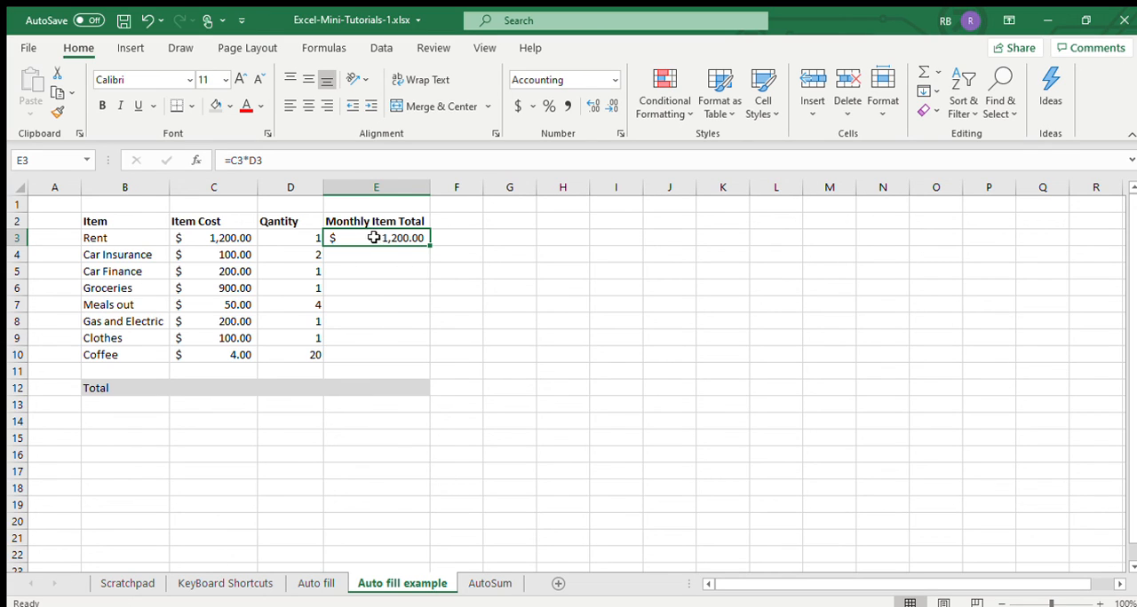
pyautogui.moveTo(430, 244); pyautogui.dragTo(426, 361)
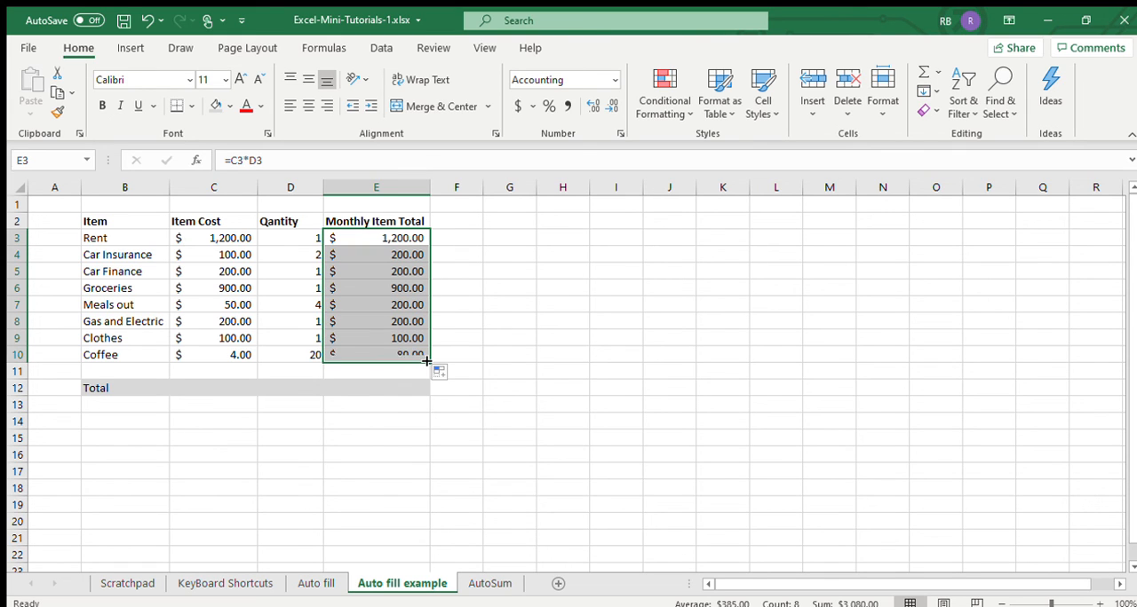
pyautogui.click(371, 254)
pyautogui.click(372, 270)
pyautogui.click(372, 289)
pyautogui.click(369, 317)
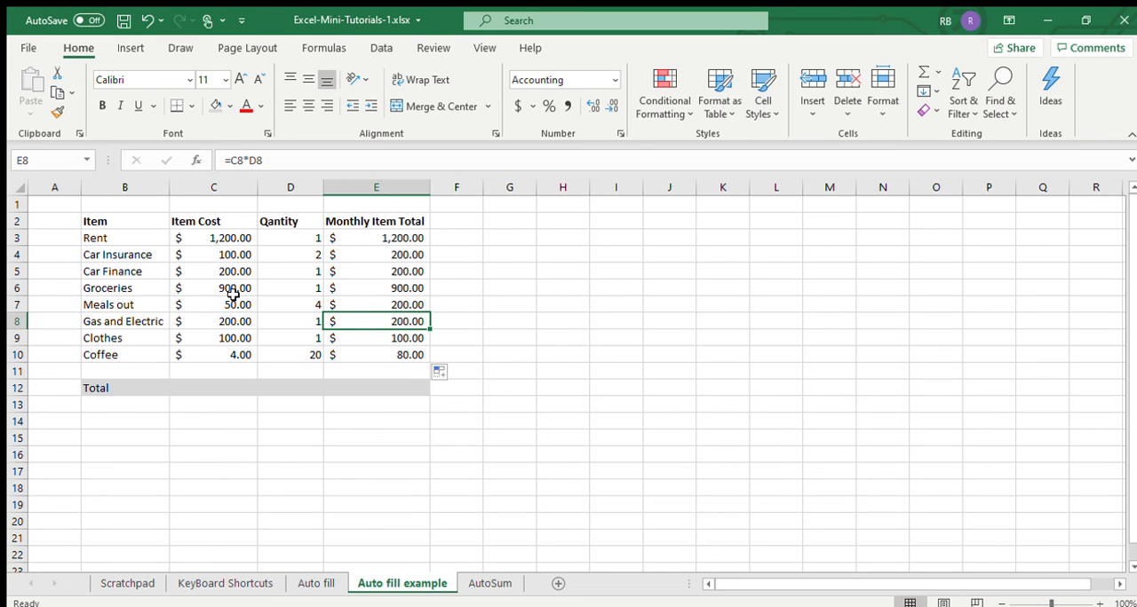
pyautogui.click(233, 354)
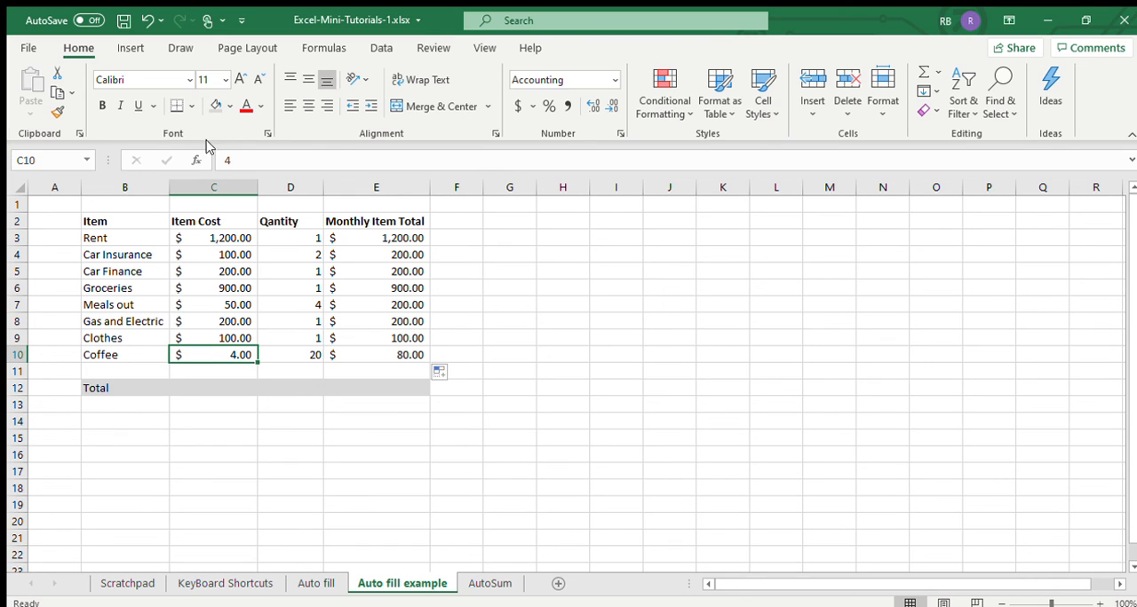
pyautogui.click(356, 354)
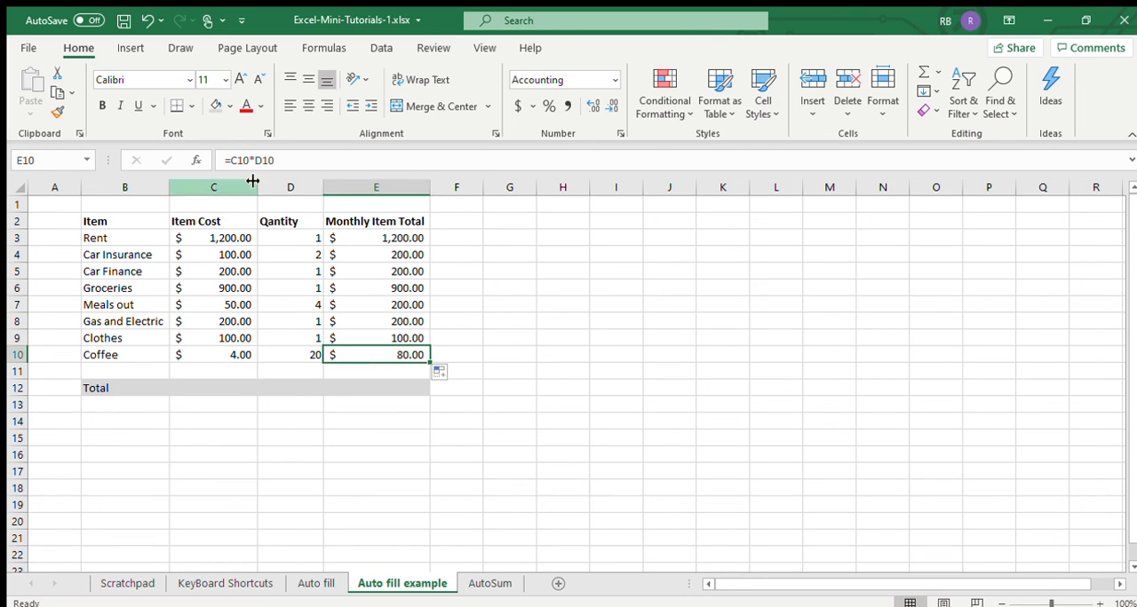
# - Total the Monthly Item Total column in E12 with AutoSum as =SUM(E3:E11) and select the result cell
pyautogui.click(406, 388)
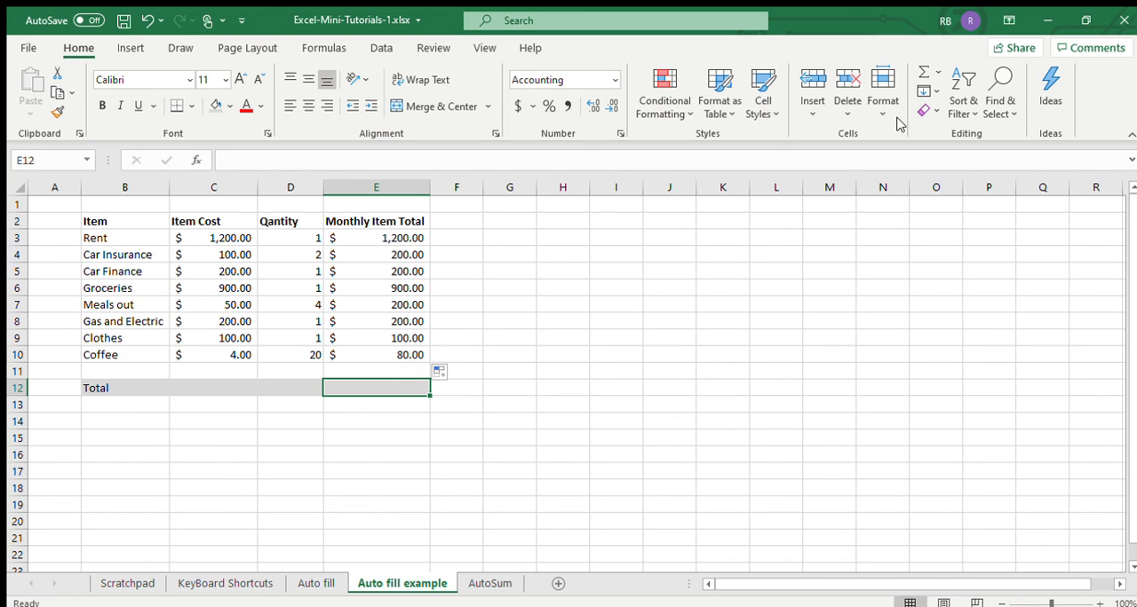
pyautogui.click(923, 76)
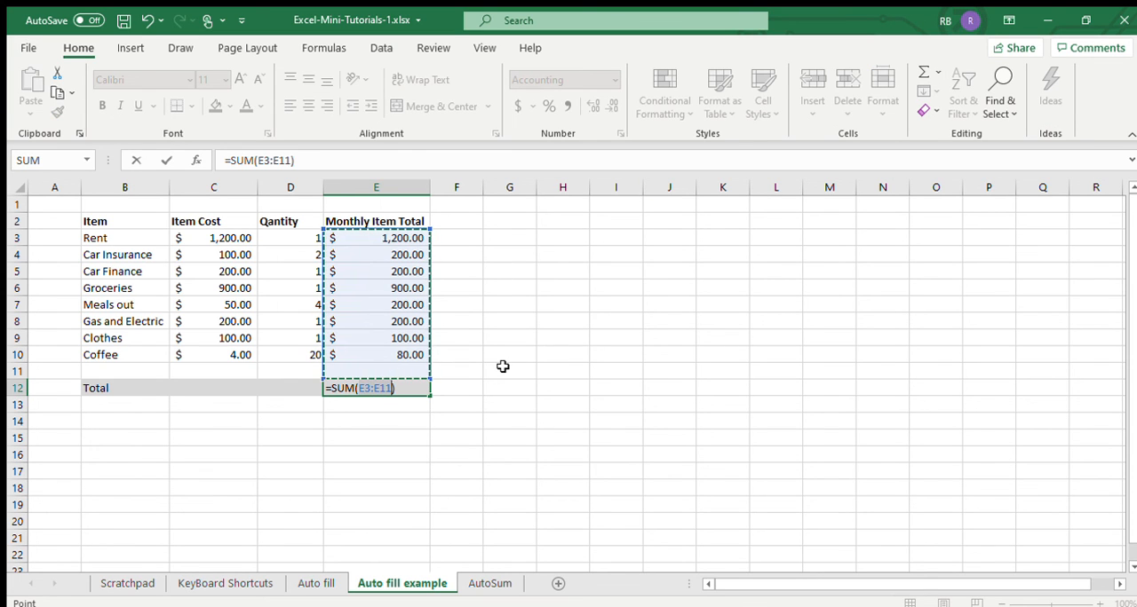
pyautogui.press('Return')
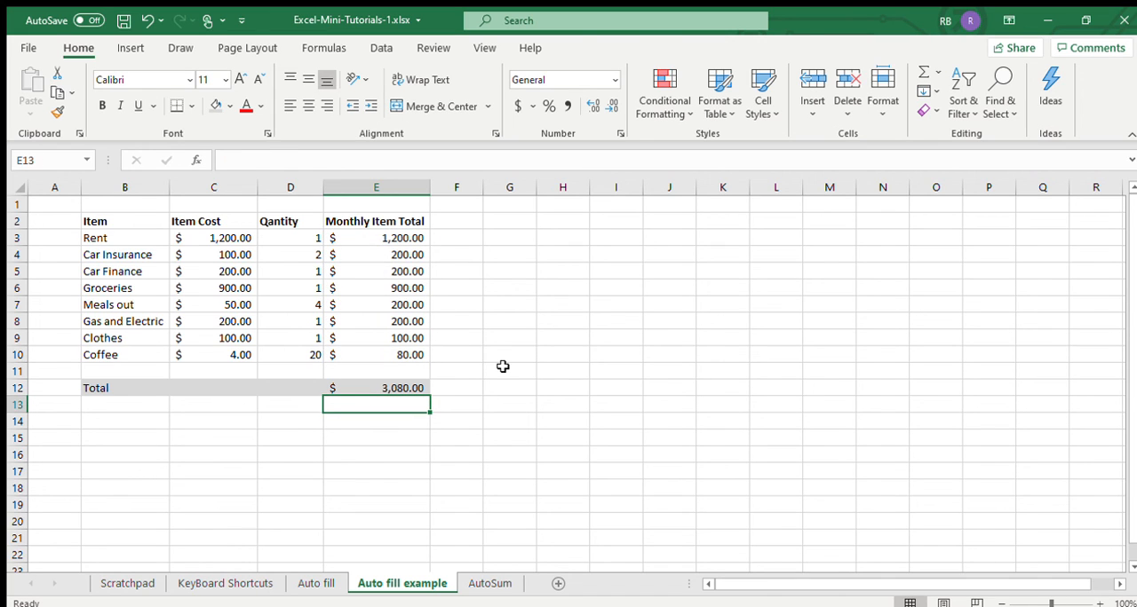
pyautogui.click(399, 423)
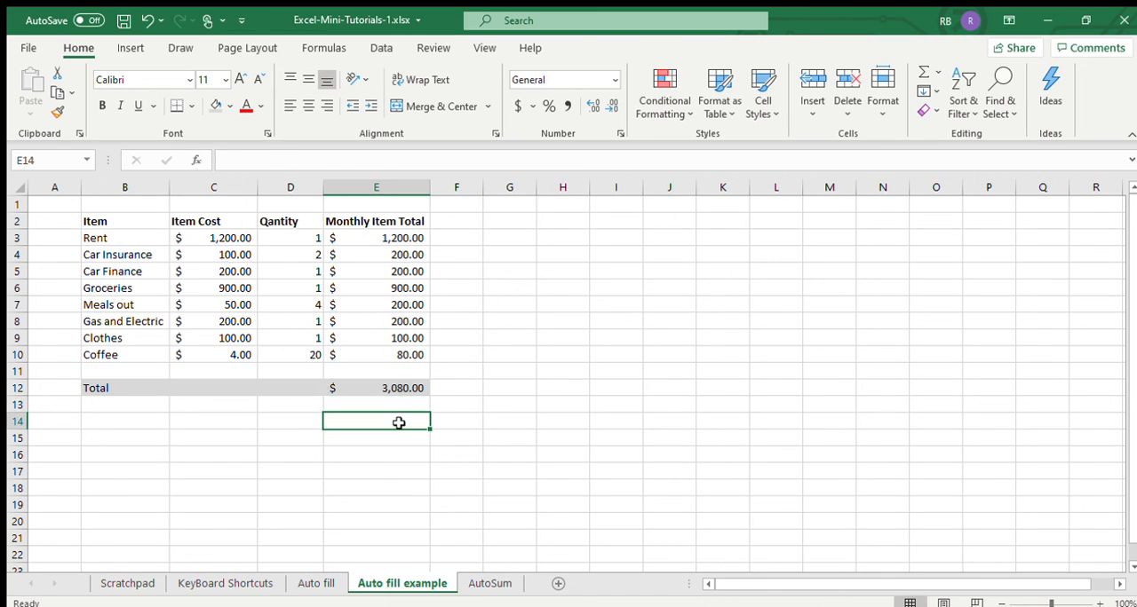
pyautogui.click(398, 388)
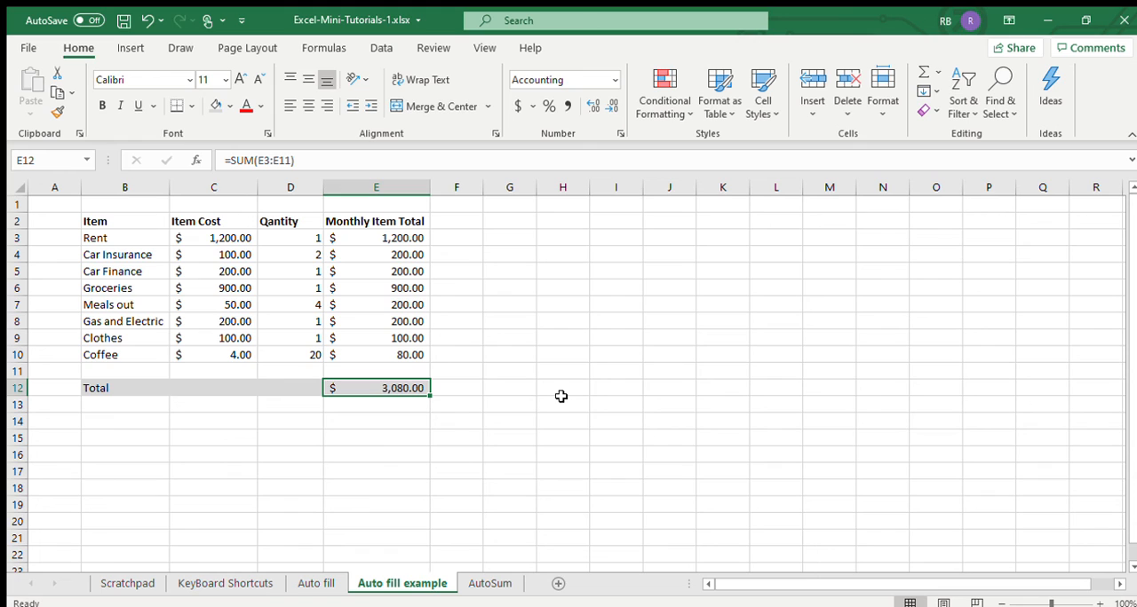